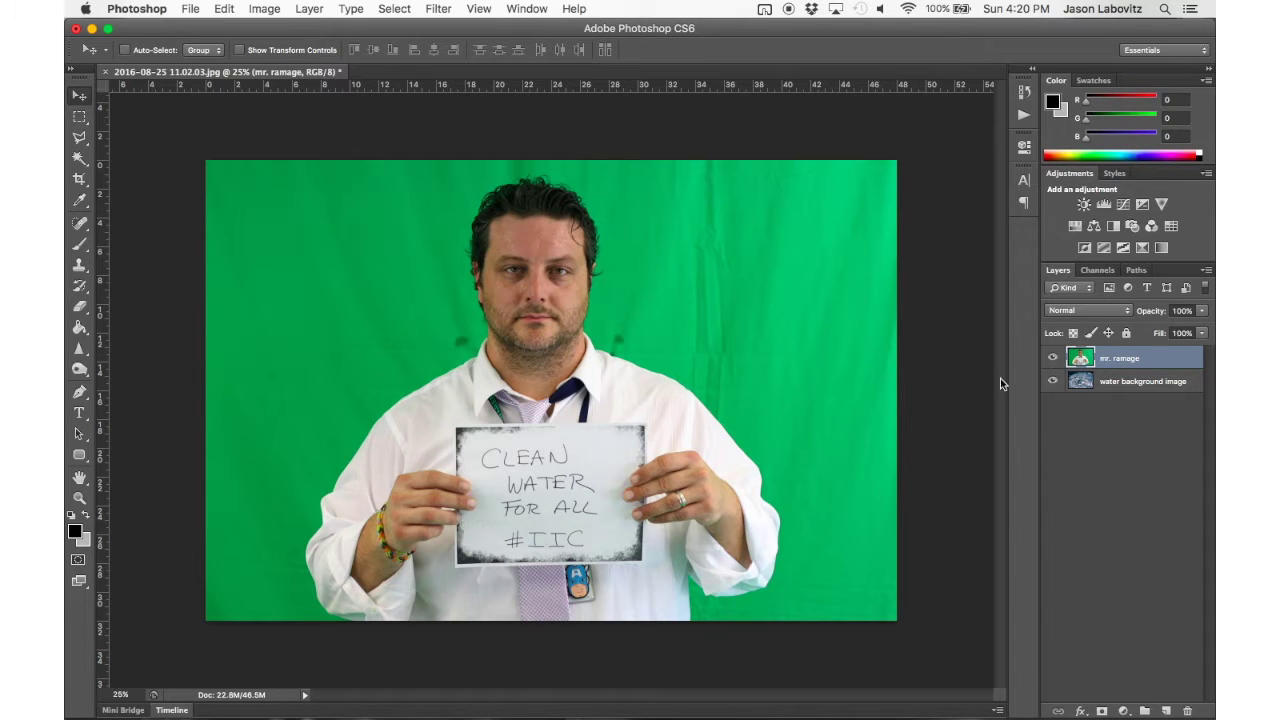
Add a new Layer 1 above the water background and fill it solid black with the Paint Bucket
left_click(1052, 360)
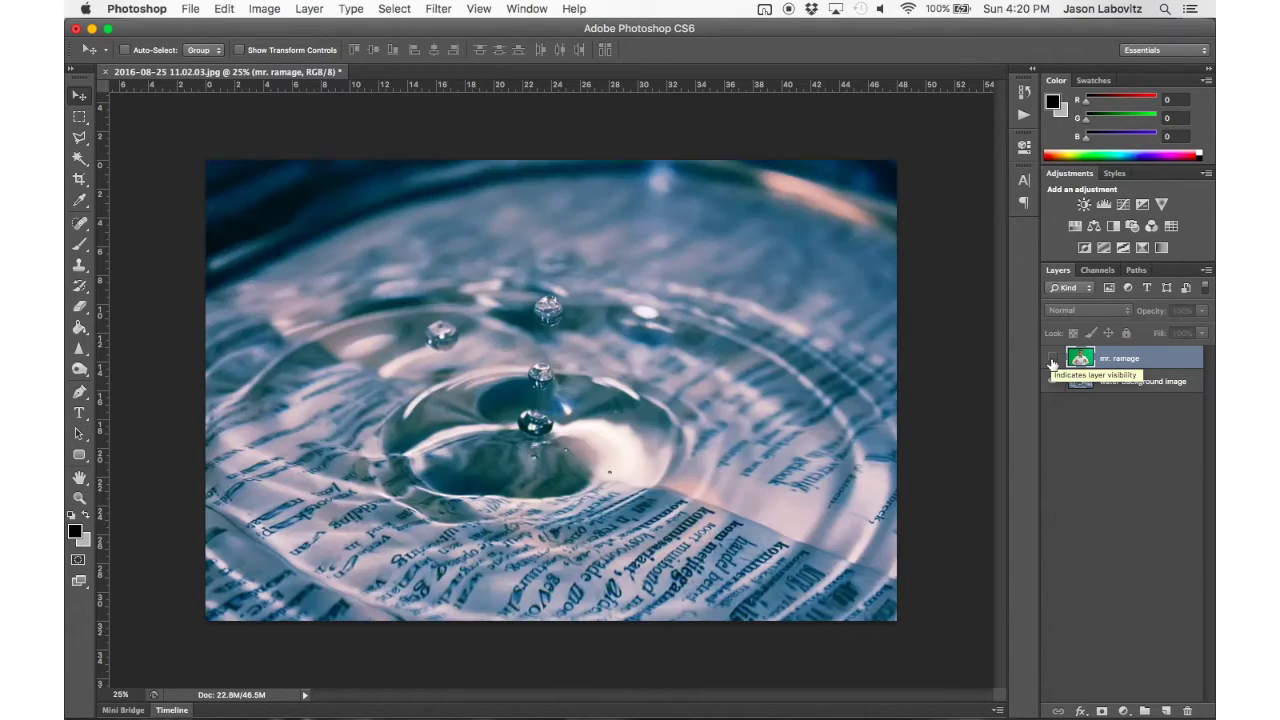
left_click(1052, 358)
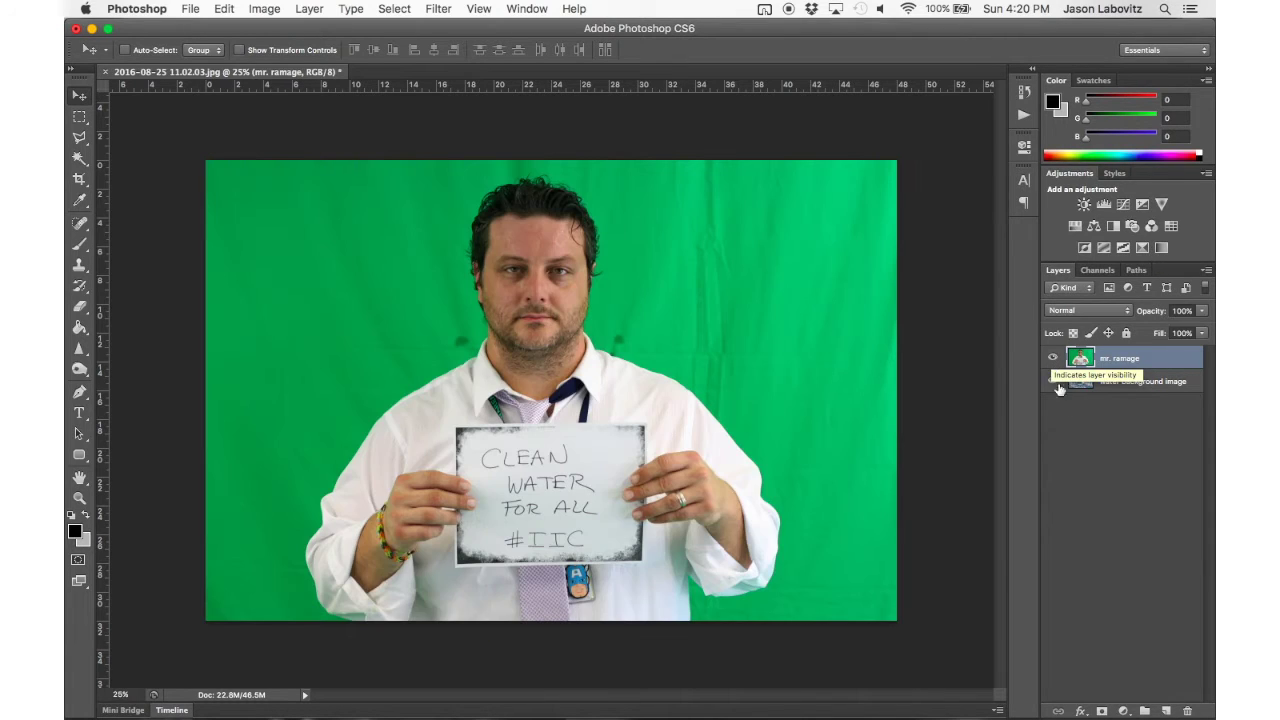
left_click(1143, 384)
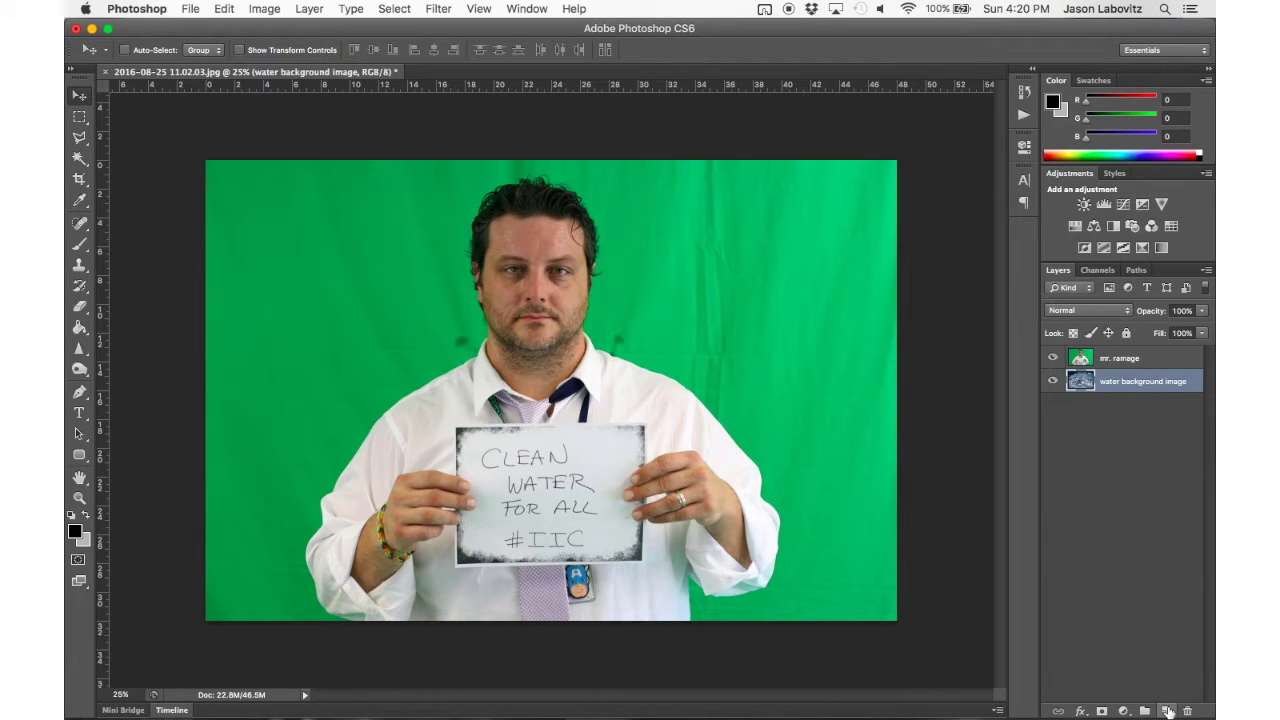
left_click(1167, 710)
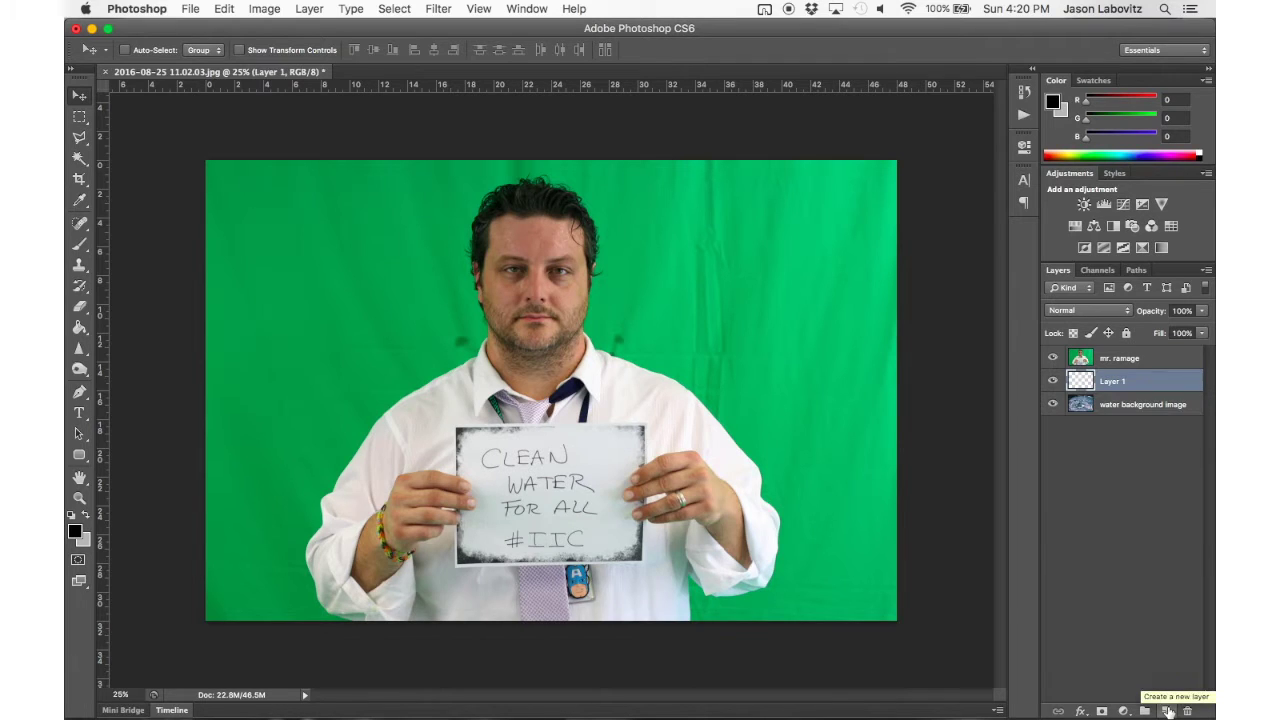
left_click(81, 324)
left_click(347, 372)
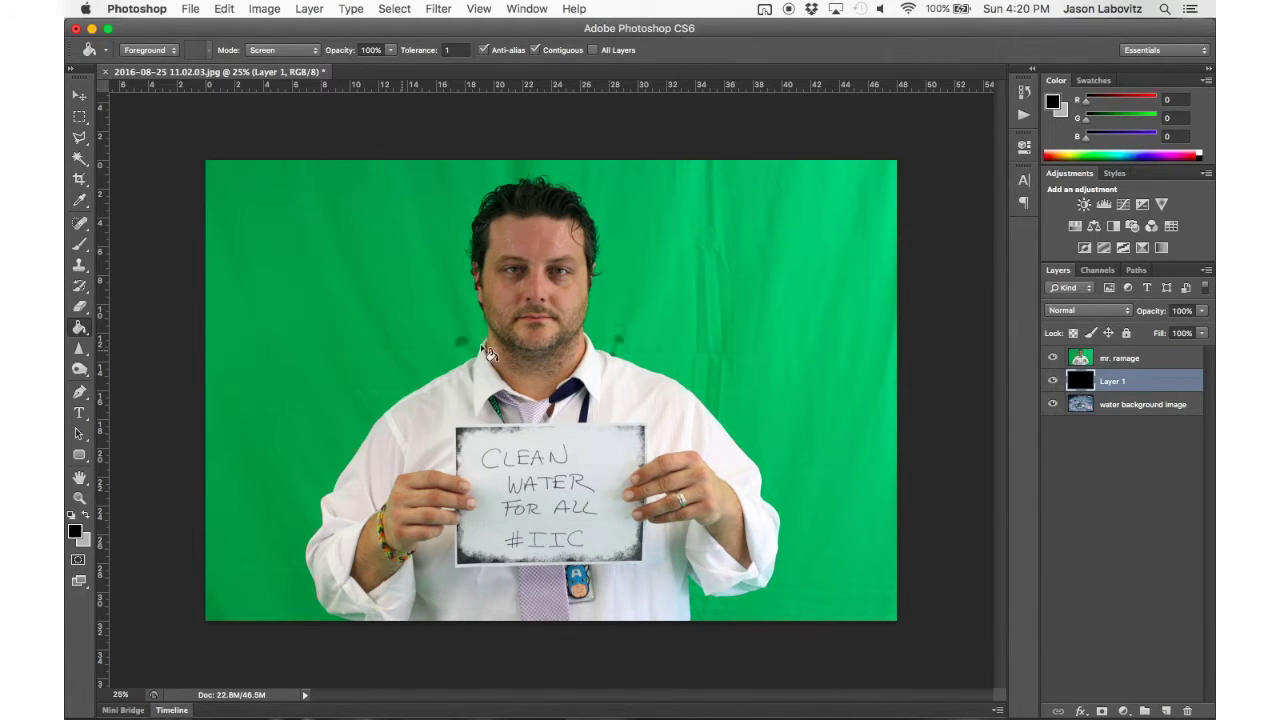
Check the black layer behind the man, then make the mr. ramage layer active
left_click(1052, 358)
left_click(1052, 358)
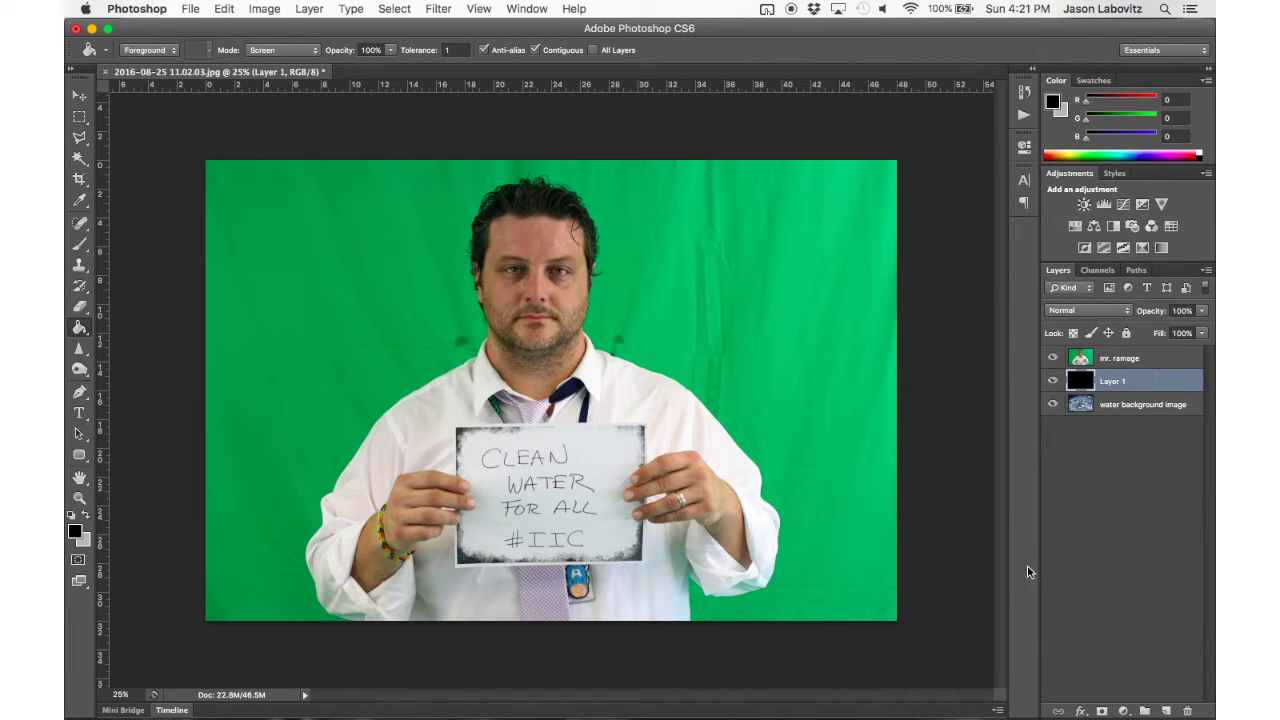
left_click(1130, 361)
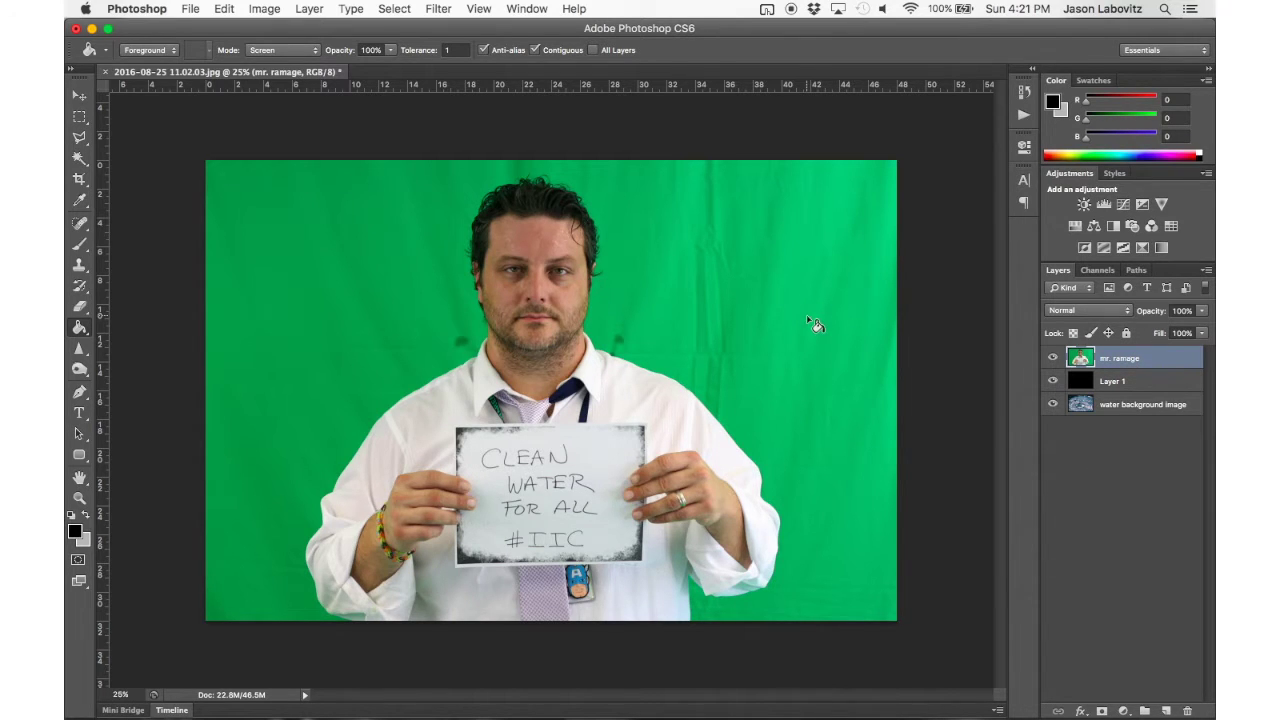
left_click(409, 11)
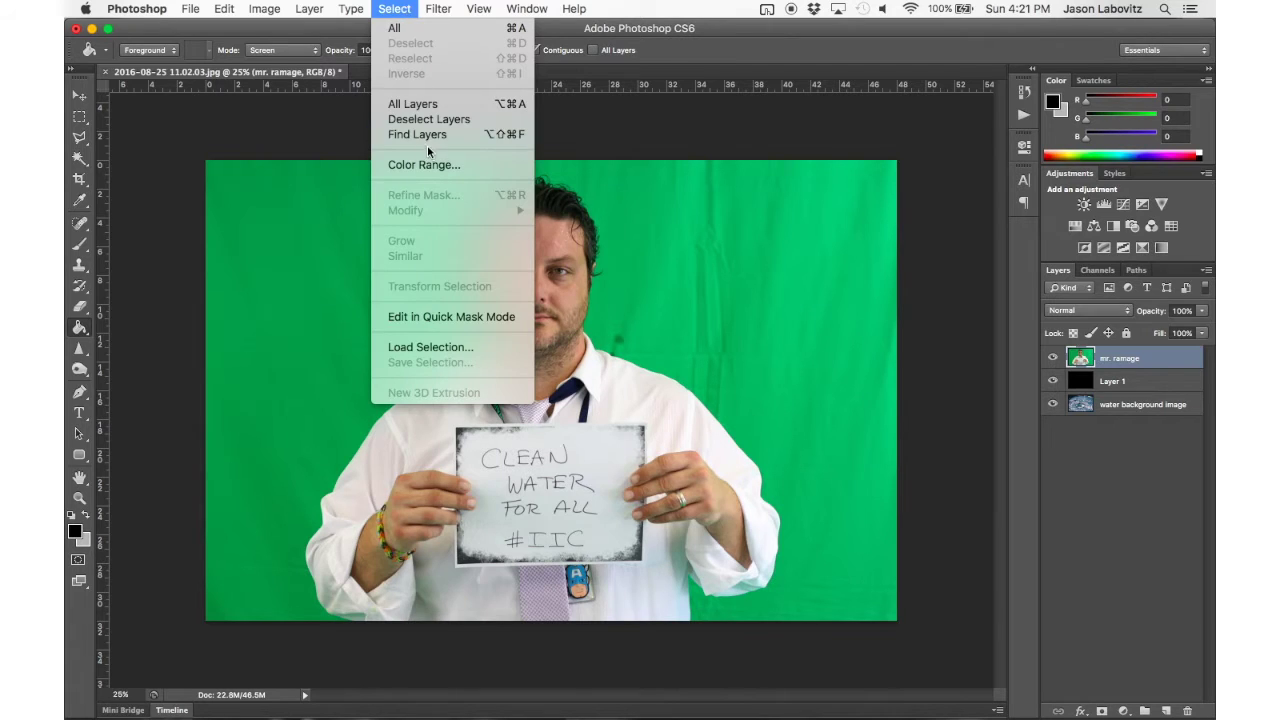
Open Color Range and sample the green backdrop colour with the eyedropper
left_click(428, 166)
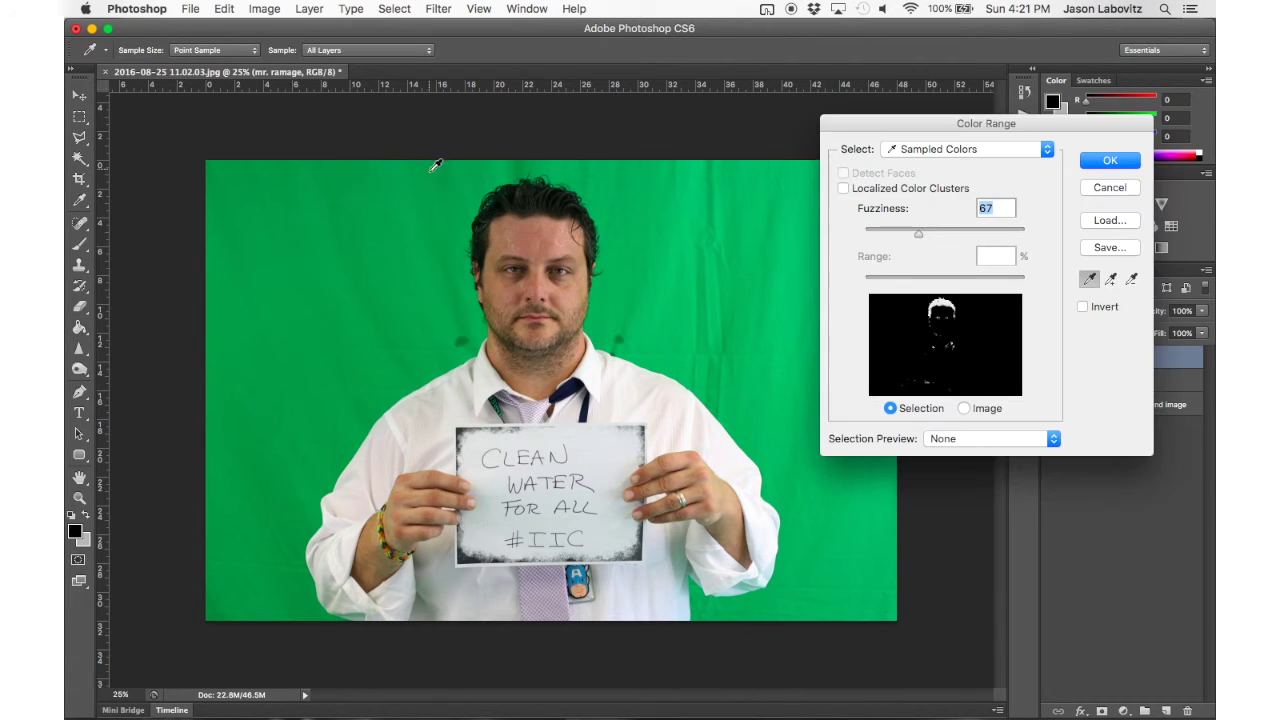
left_click(660, 236)
left_click(680, 258)
left_click(753, 237)
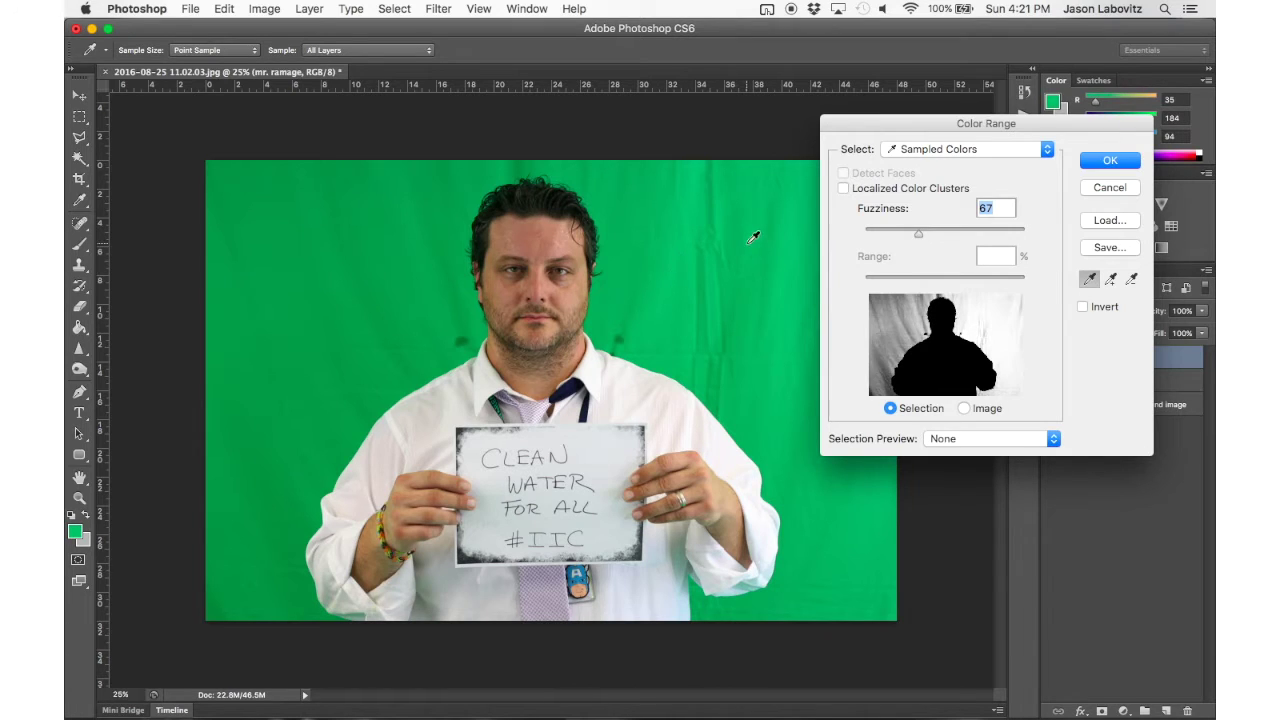
left_click(752, 212)
left_click(686, 200)
left_click(686, 198)
left_click(716, 292)
Refine the green sample, set Fuzziness to 82 and accept the selection
left_click(742, 249)
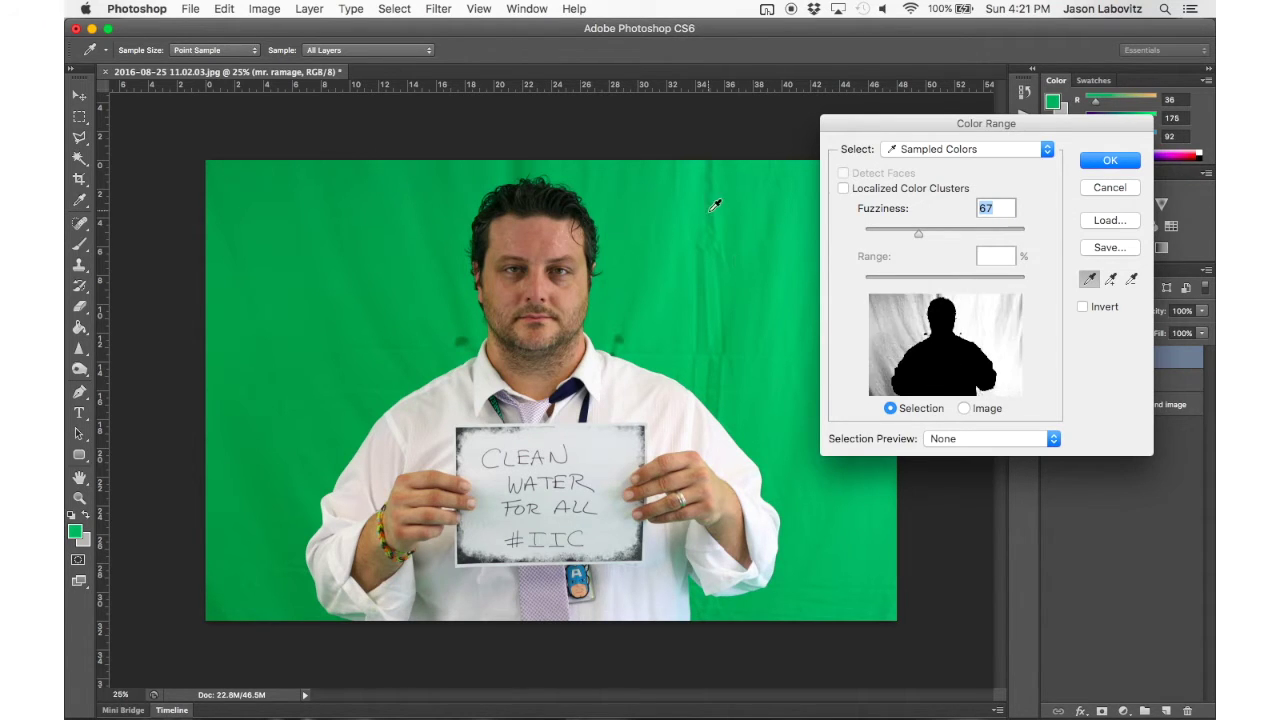
left_click(714, 208)
left_click(714, 208)
left_click(718, 230)
left_click_drag(919, 232, 1041, 251)
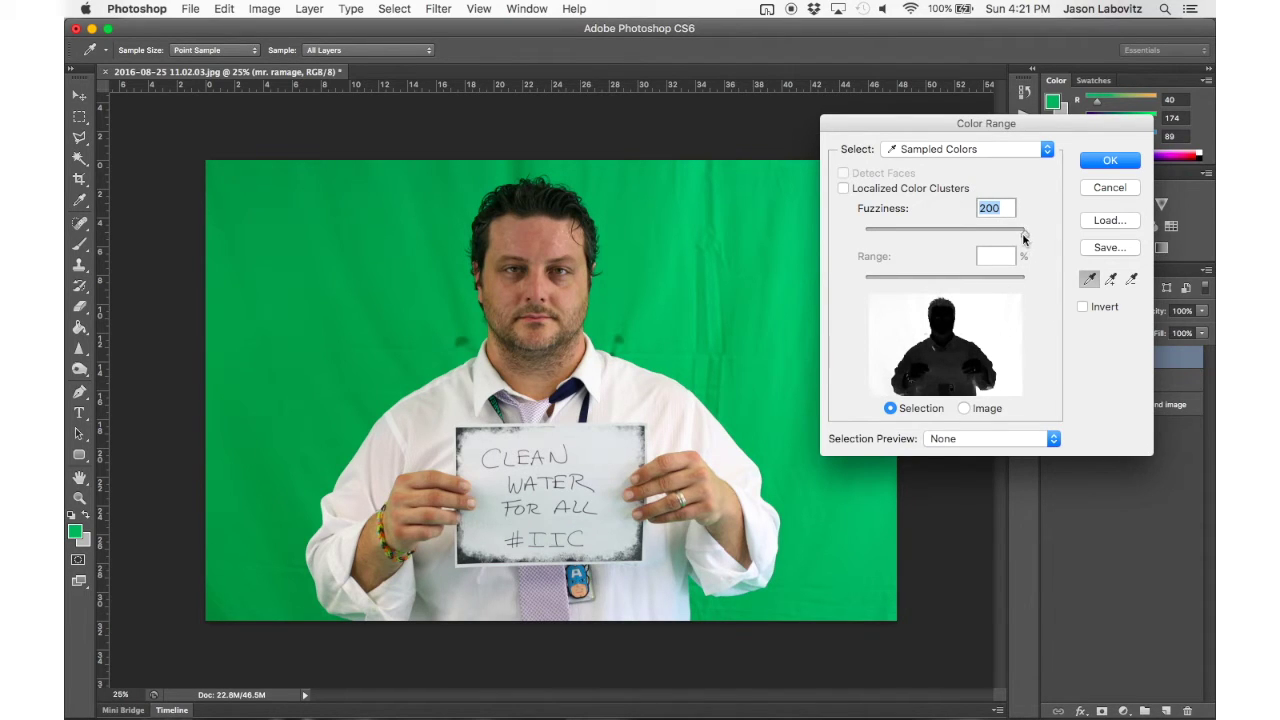
left_click_drag(1022, 233, 934, 244)
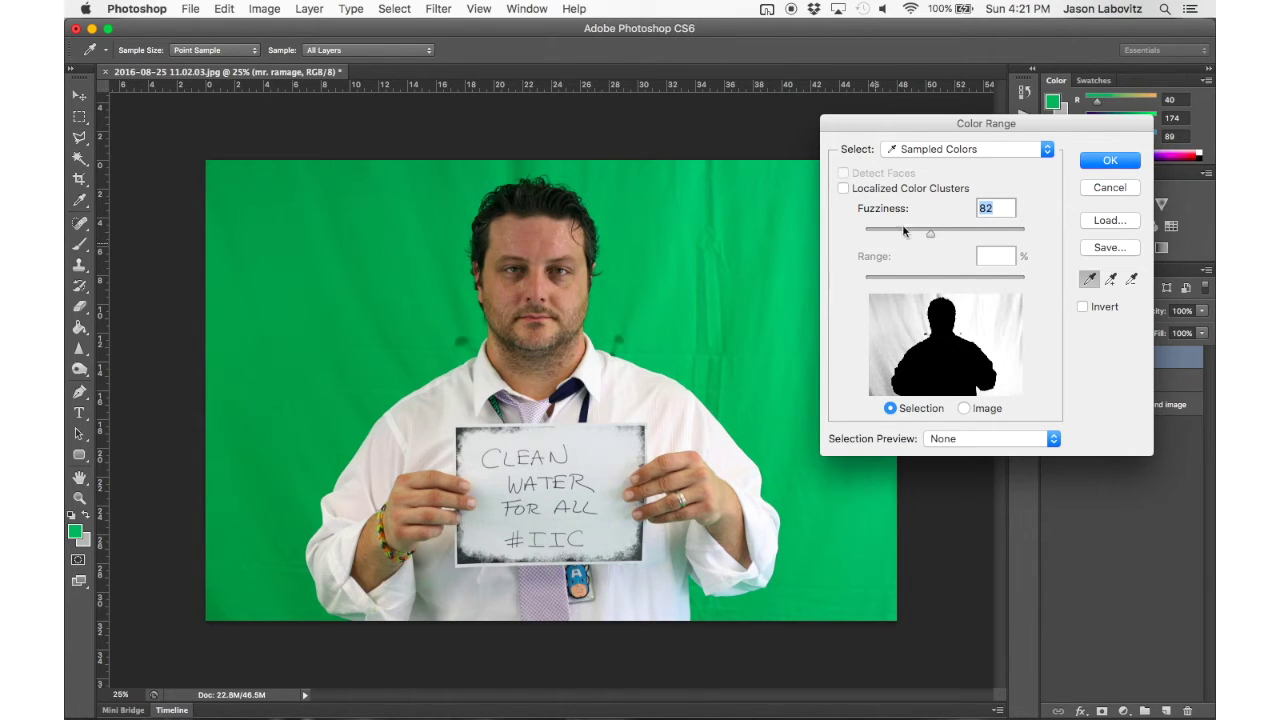
left_click(1110, 161)
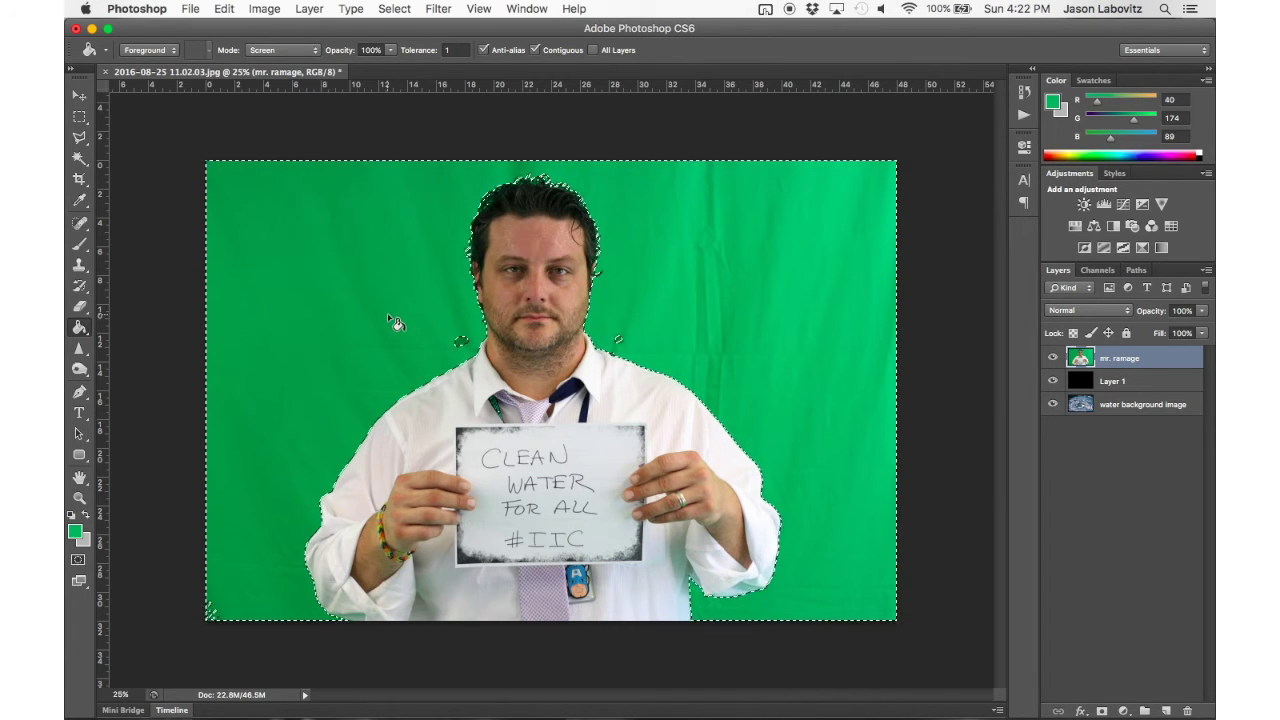
With the Rectangular Marquee at 200% zoom, Shift-add the dark backdrop blobs near the neck to the selection
left_click(80, 117)
key("super+plus")
key("super+plus")
key("super+plus")
key("super+plus")
key("super+plus")
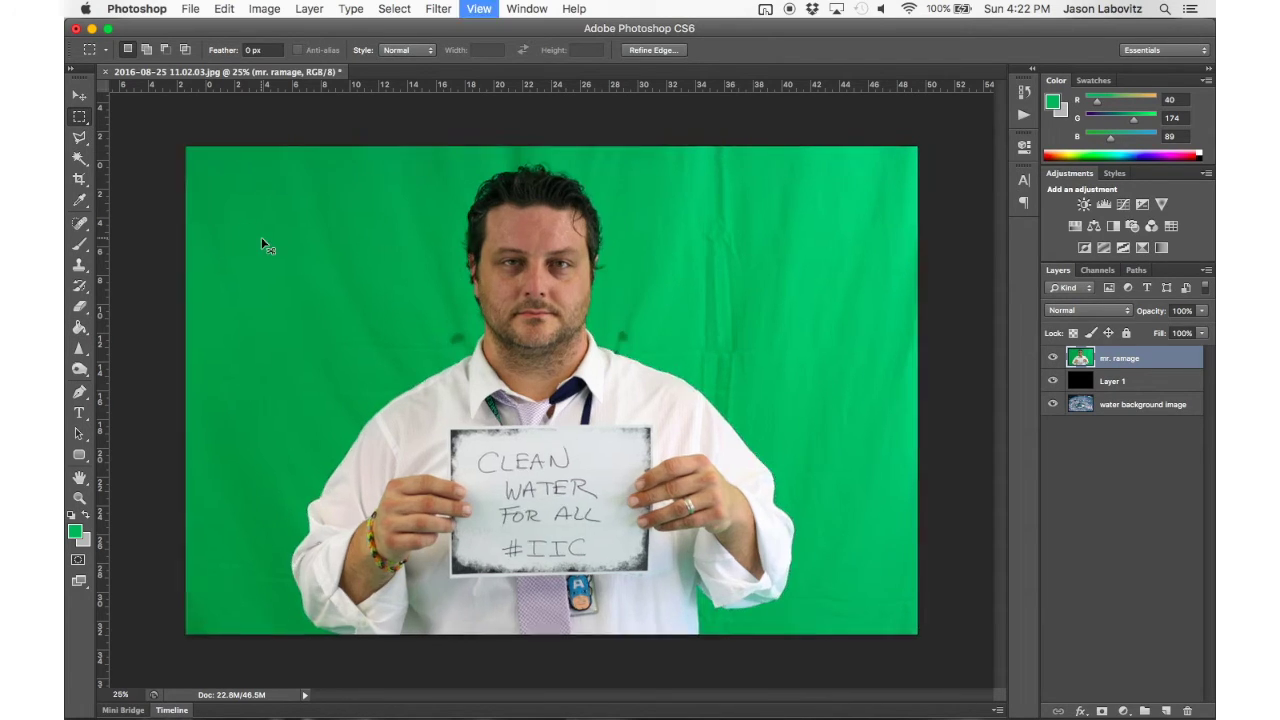
scroll(261, 238, "up", 5)
scroll(261, 238, "left", 5)
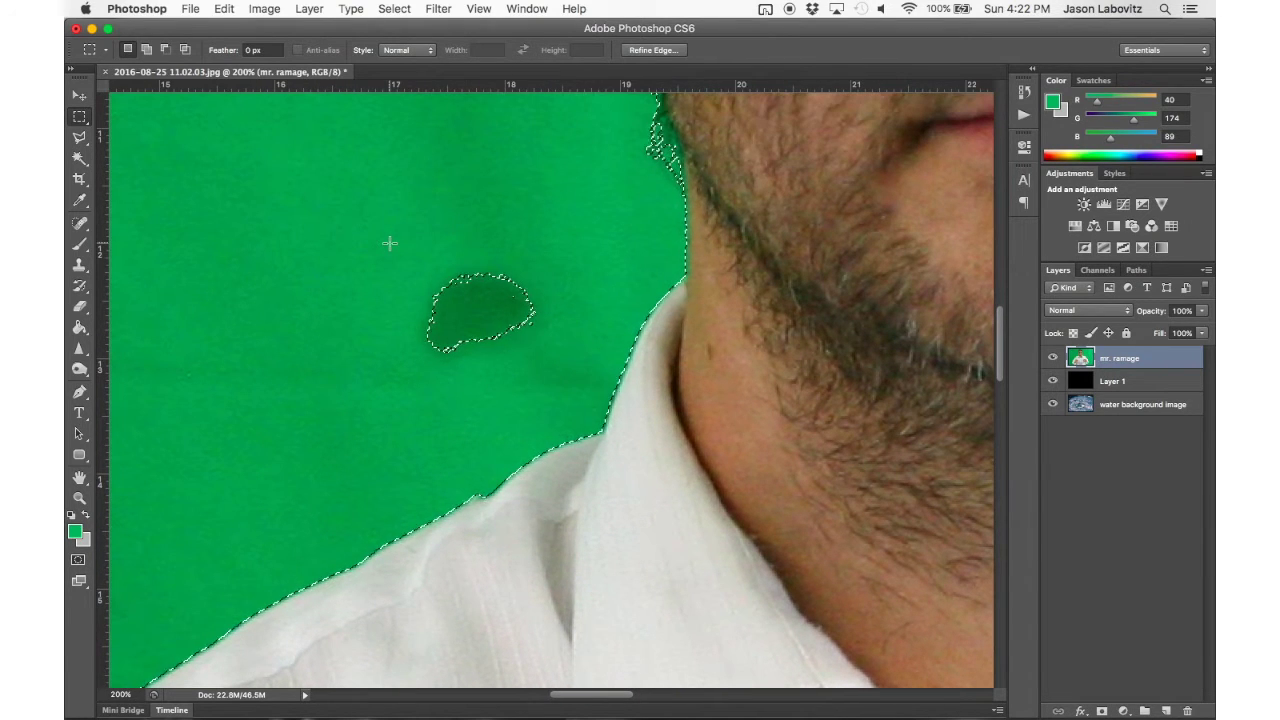
key("shift")
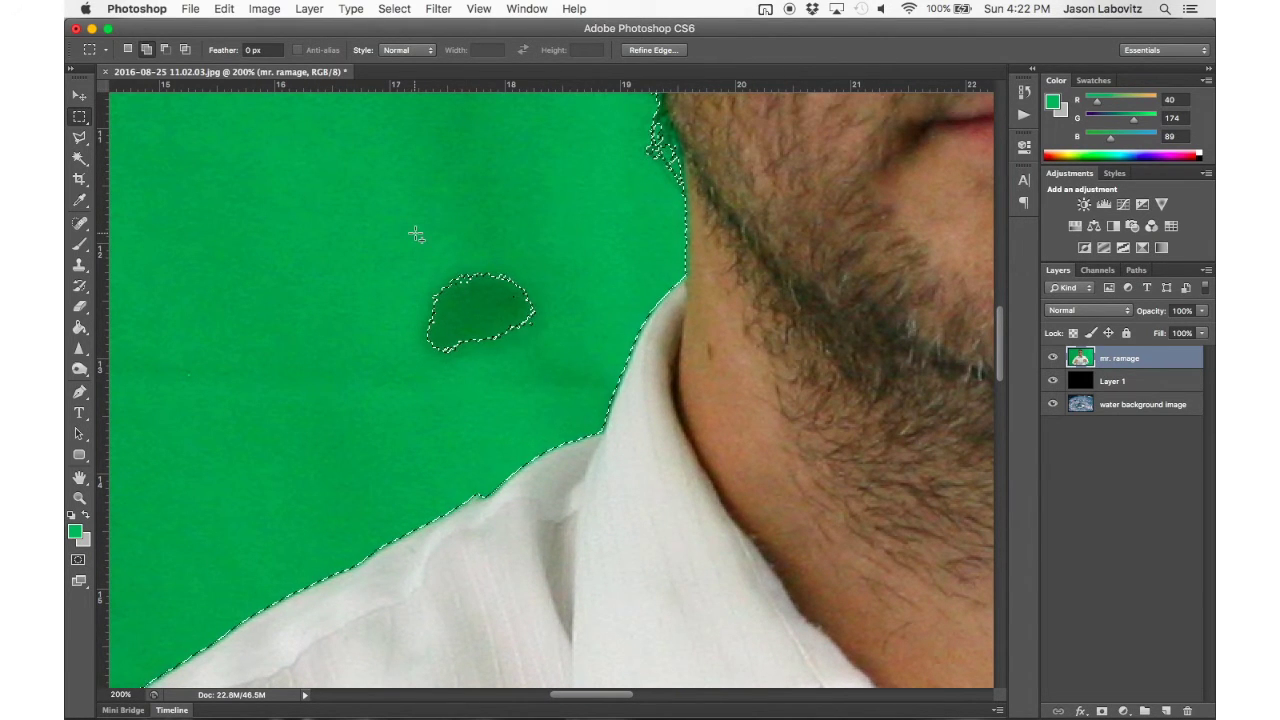
left_click_drag(415, 256, 553, 368)
scroll(686, 350, "right", 15)
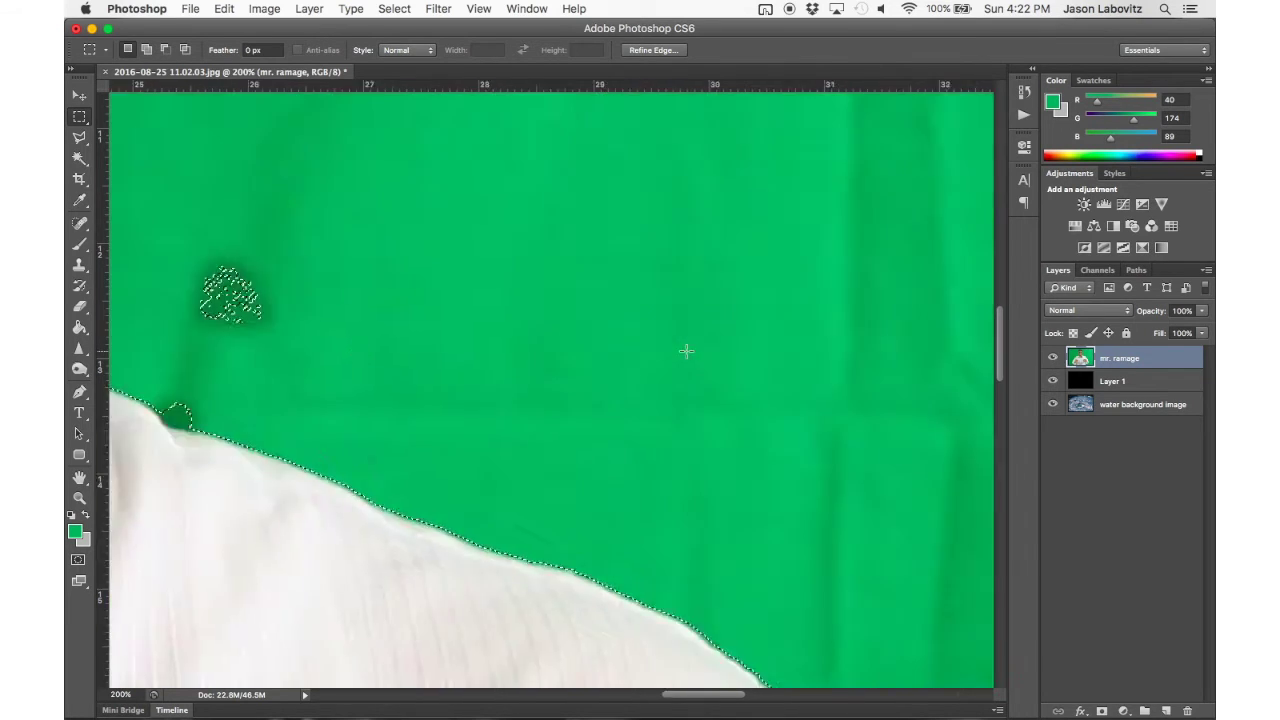
scroll(686, 352, "left", 3)
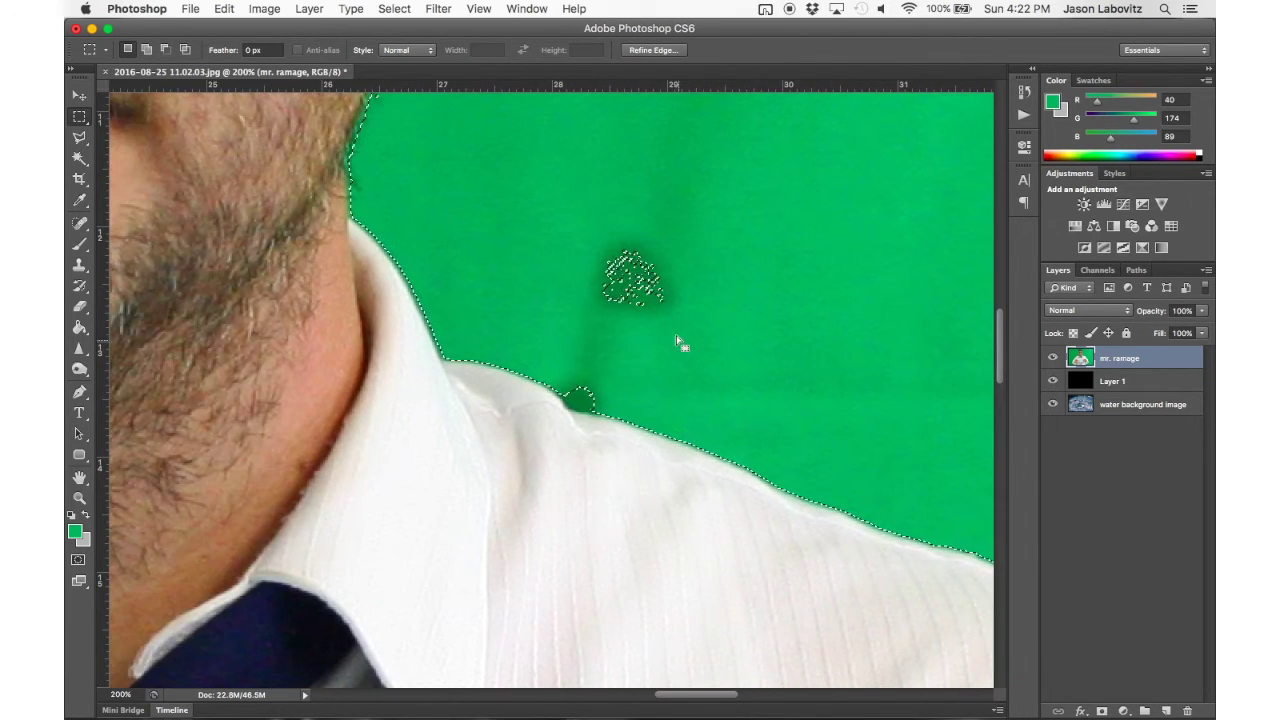
left_click_drag(560, 223, 707, 335)
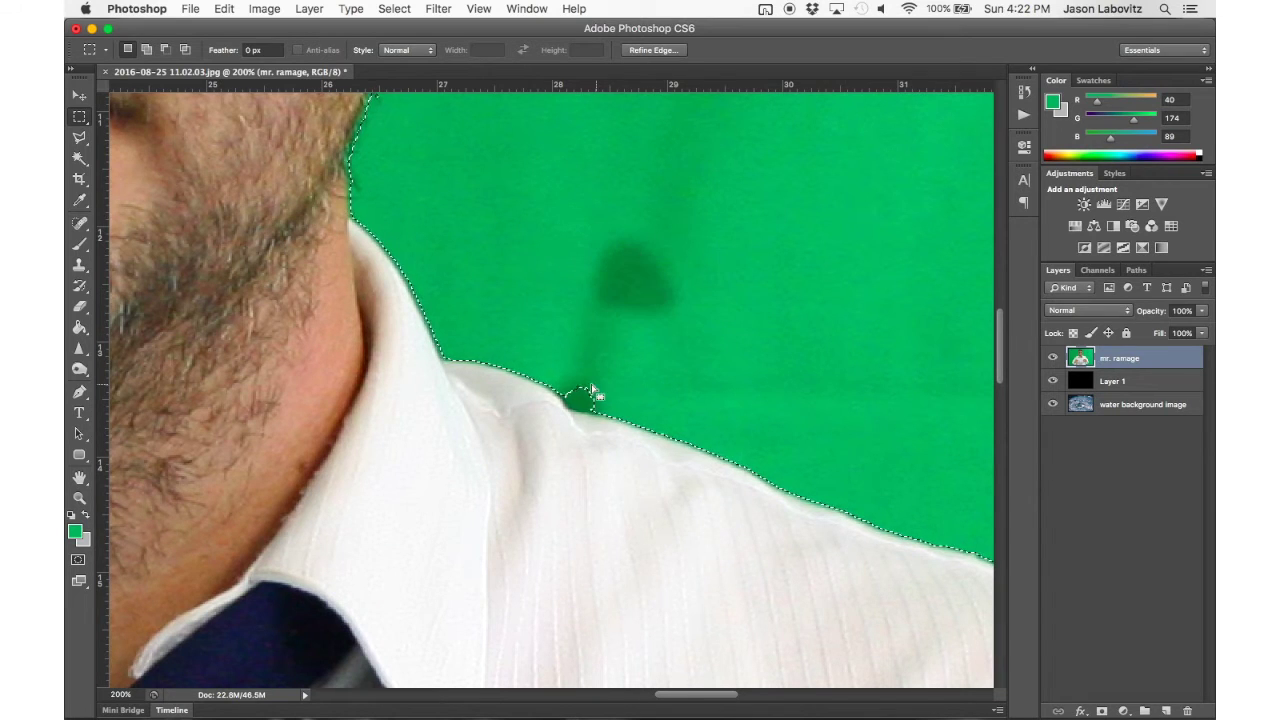
Lasso the dark collar-notch patch into the backdrop selection
left_click(78, 144)
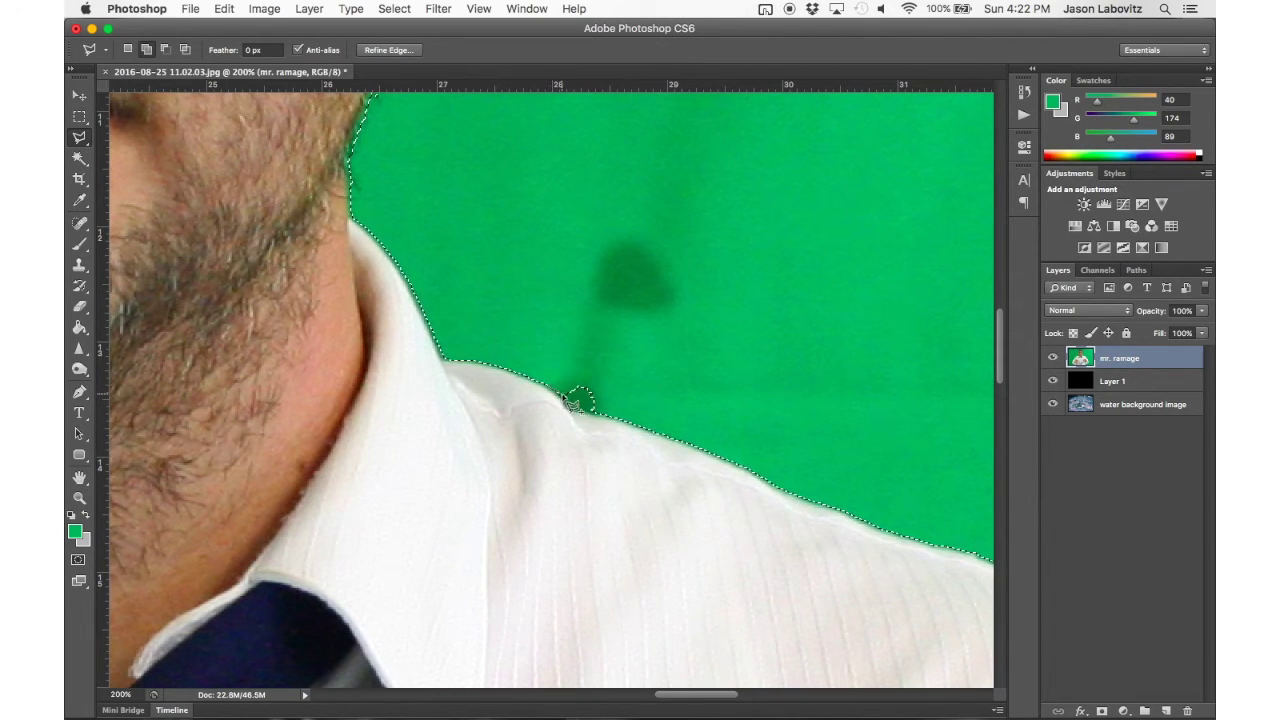
key("alt+BackSpace")
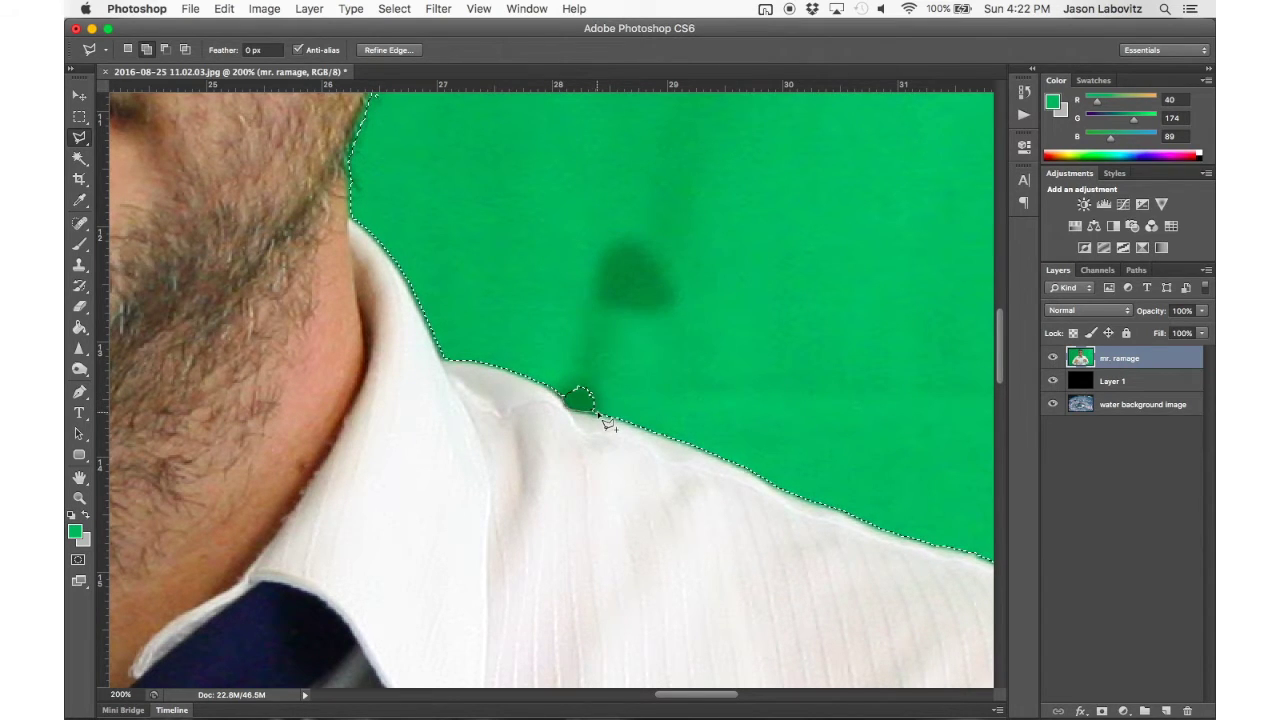
left_click_drag(615, 397, 563, 363)
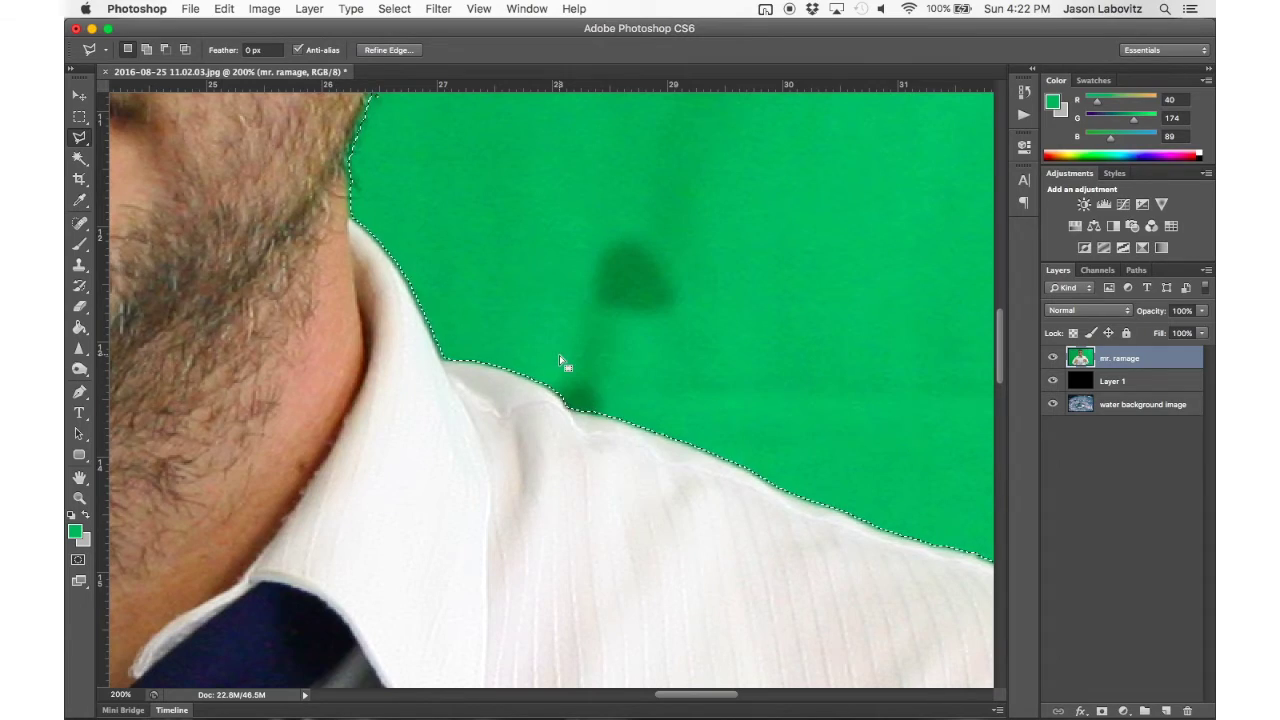
key("super+minus")
key("super+minus")
key("super+minus")
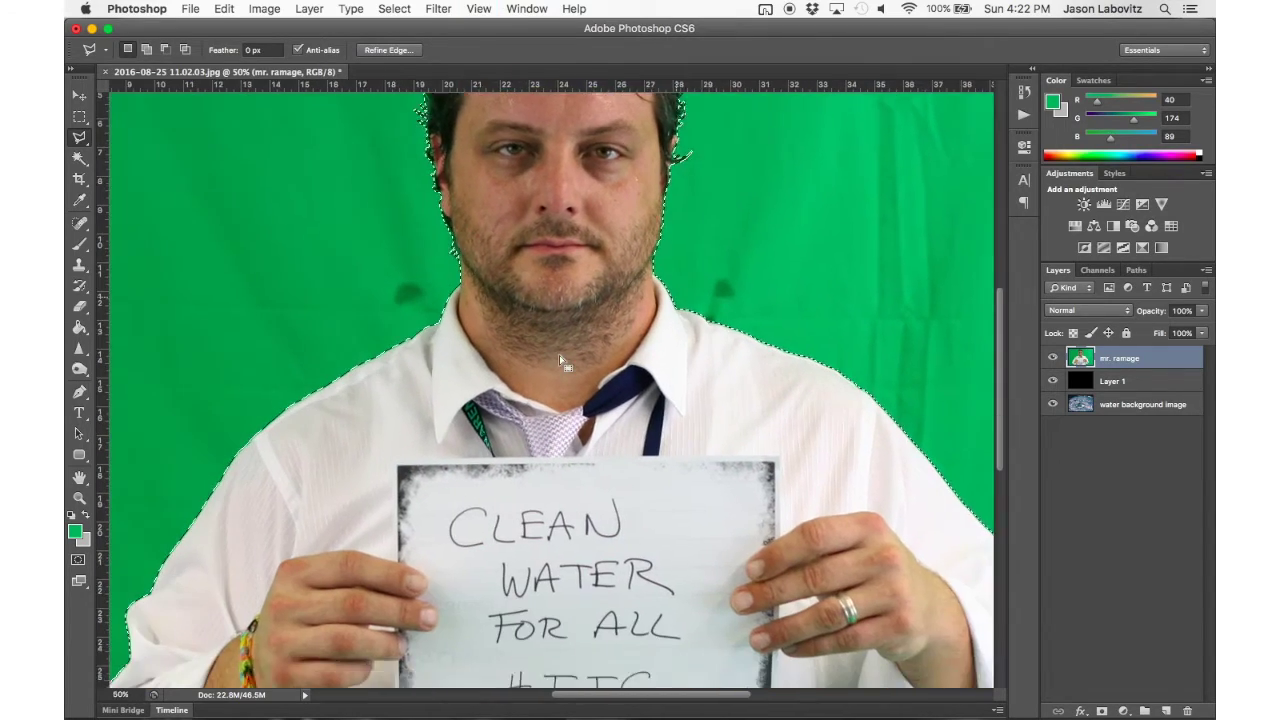
Subtract the green lanyard lettering from the selection with an Alt polygonal-lasso outline, then zoom out
key("super+plus")
key("super+plus")
key("super+plus")
key("super+plus")
key("super+plus")
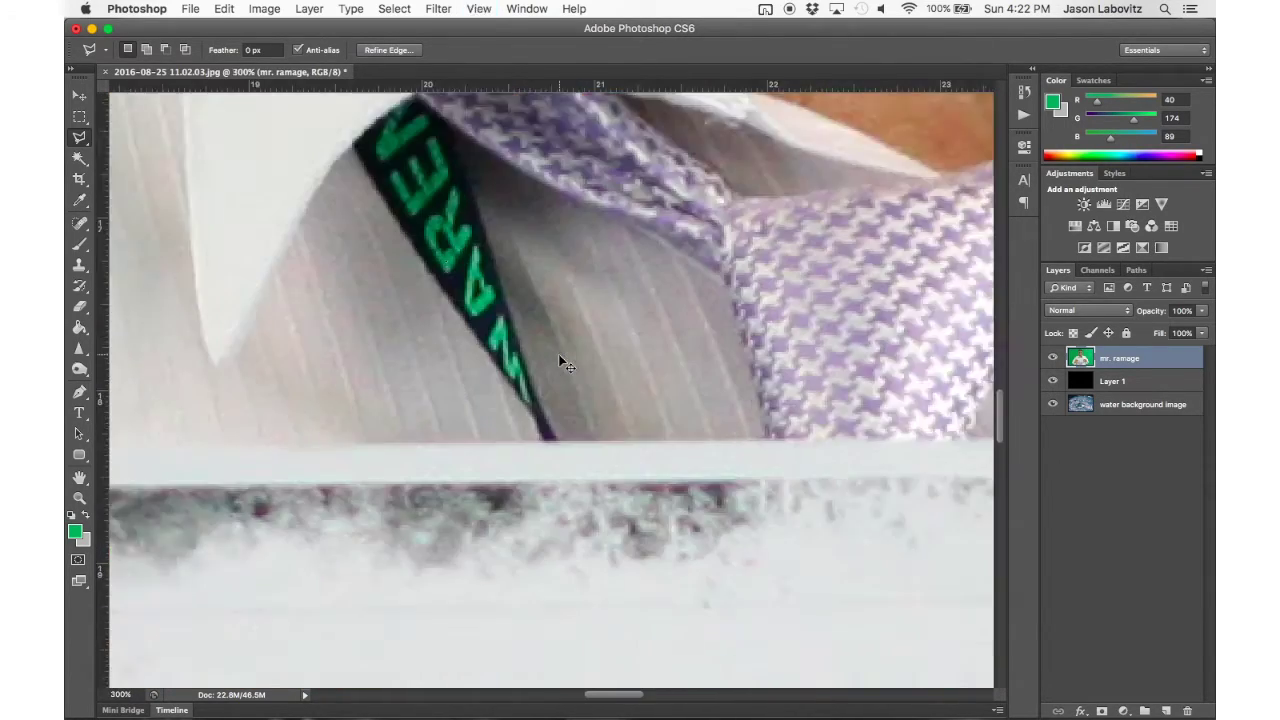
scroll(520, 310, "up", 1)
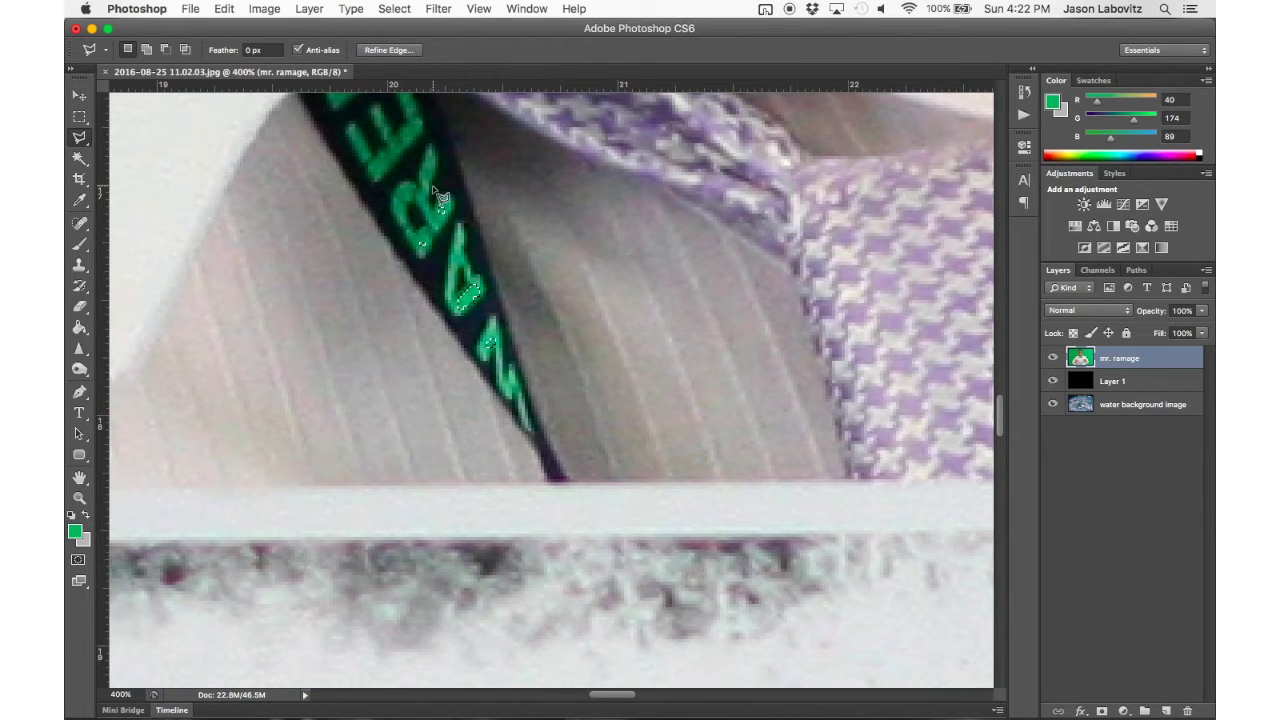
scroll(440, 195, "up", 1)
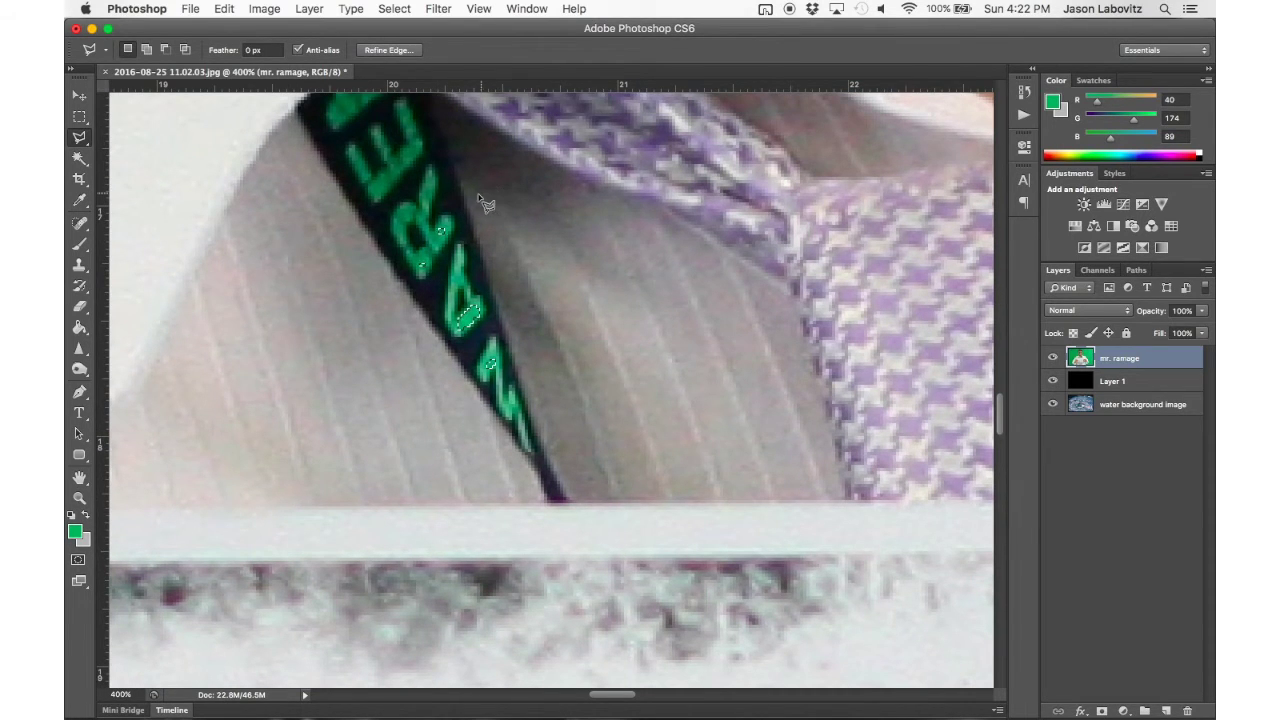
key("alt")
left_click(462, 188)
left_click(375, 205)
left_click(350, 295)
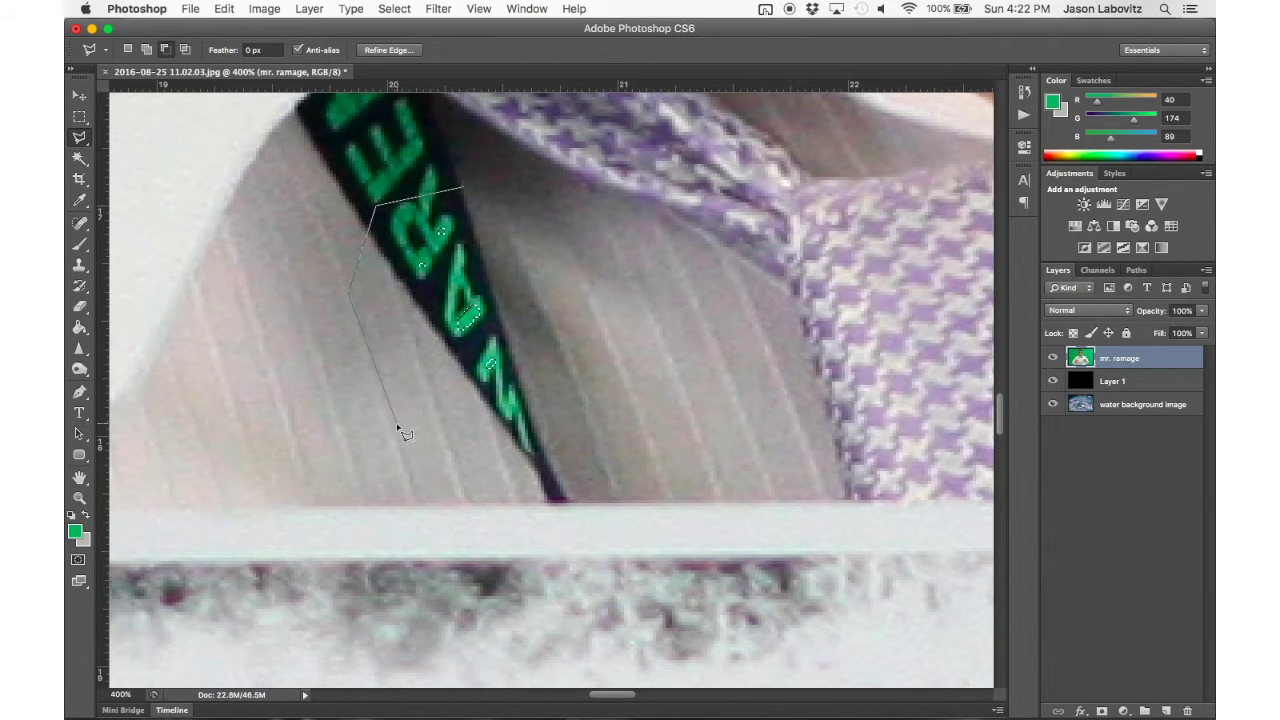
left_click(398, 425)
left_click(479, 469)
left_click(589, 424)
left_click(579, 279)
double_click(543, 234)
key("super+minus")
key("super+minus")
key("super+minus")
key("super+minus")
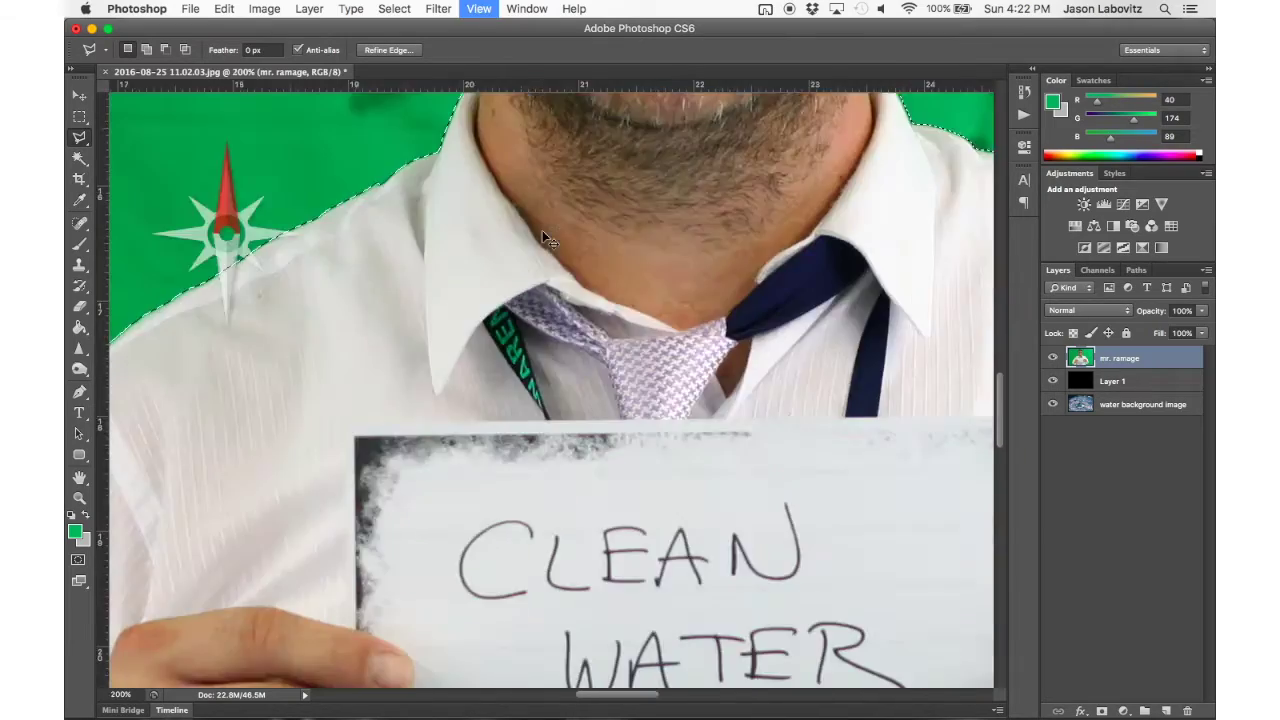
key("super+minus")
key("super+minus")
key("super+minus")
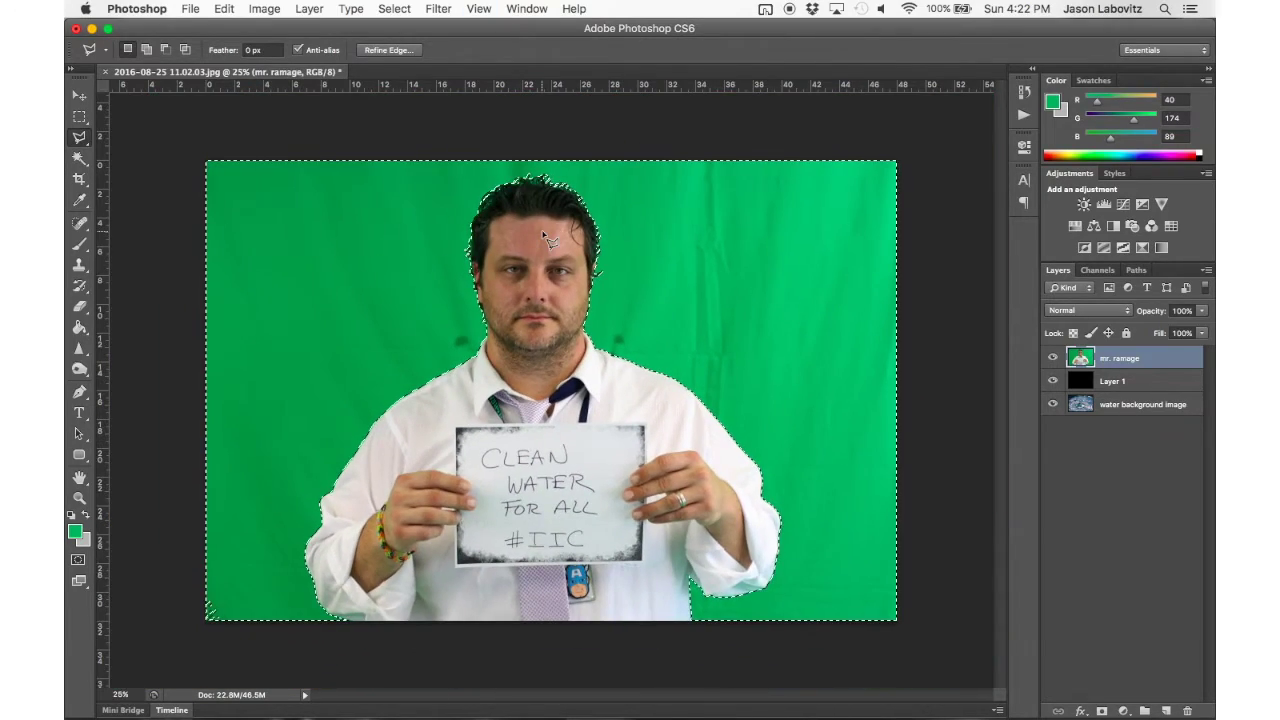
Start a polygonal lasso outline around the lower-left green patch, tracing down the shirt and sleeve edge
key("super+plus")
key("super+plus")
key("super+plus")
scroll(543, 238, "down", 10)
scroll(543, 238, "left", 10)
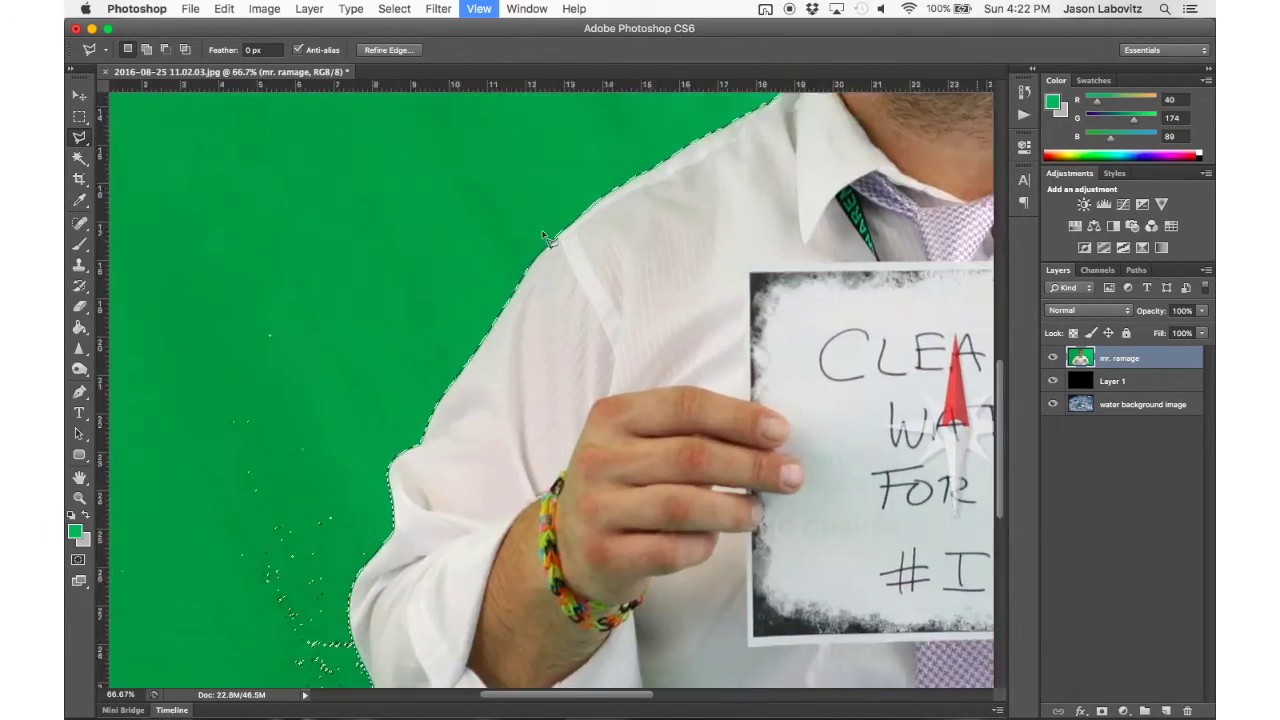
scroll(543, 238, "right", 2)
scroll(543, 238, "up", 5)
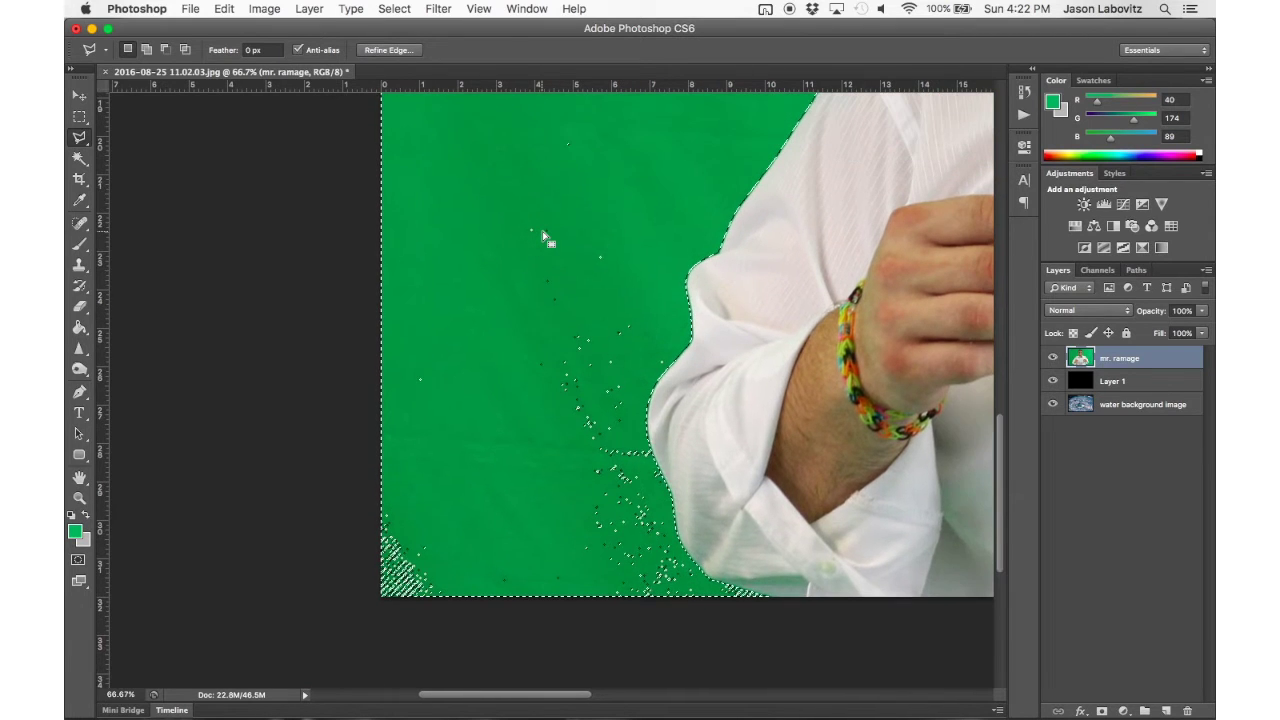
scroll(543, 238, "up", 5)
scroll(543, 238, "right", 1)
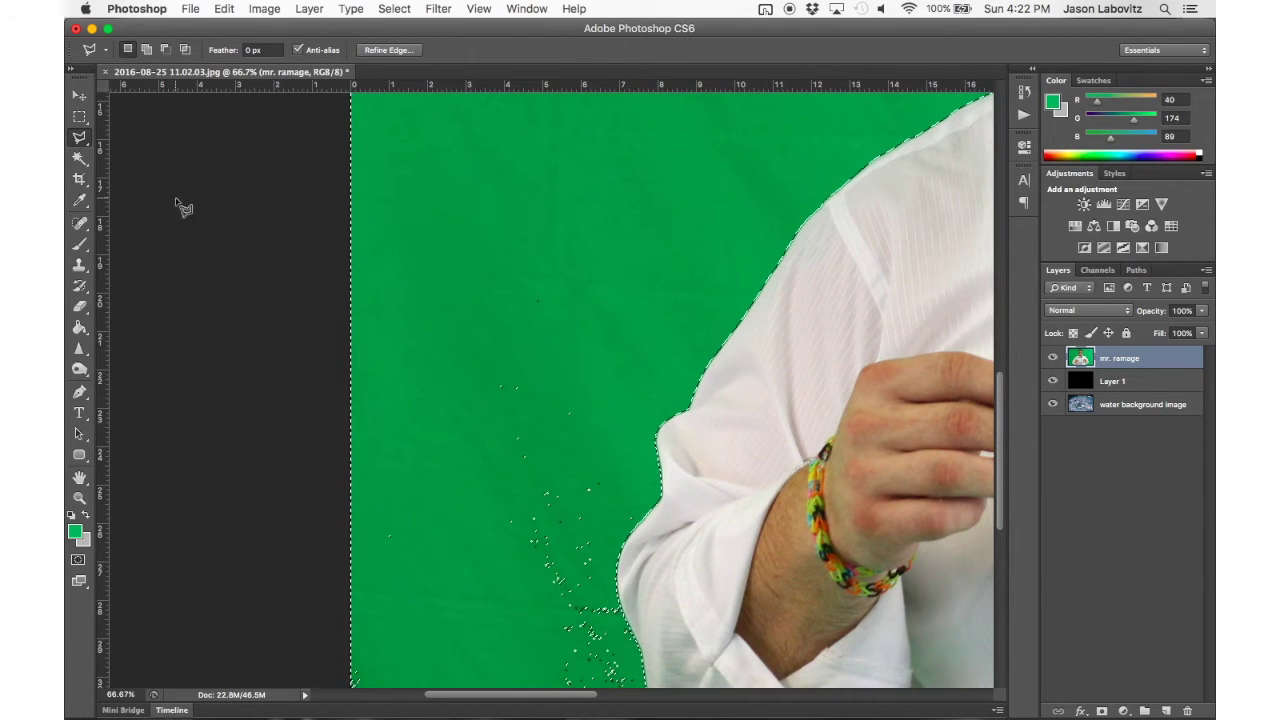
key("super+plus")
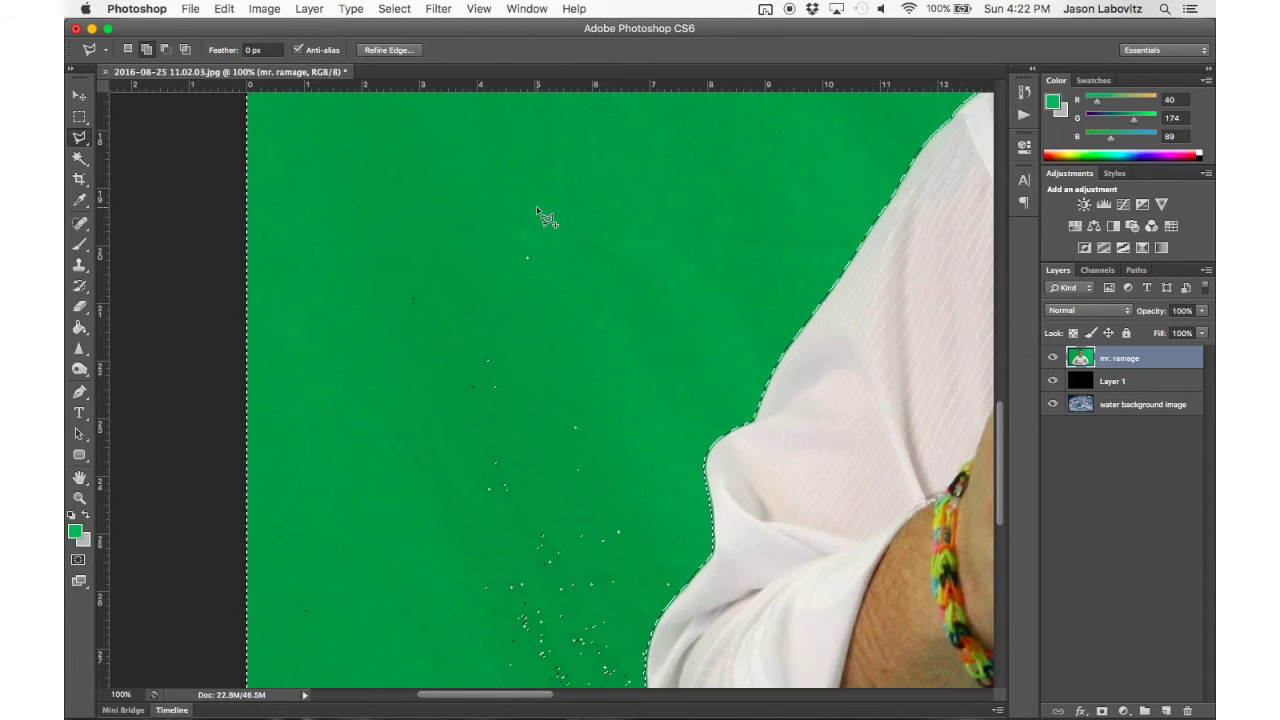
left_click(538, 210)
left_click(637, 425)
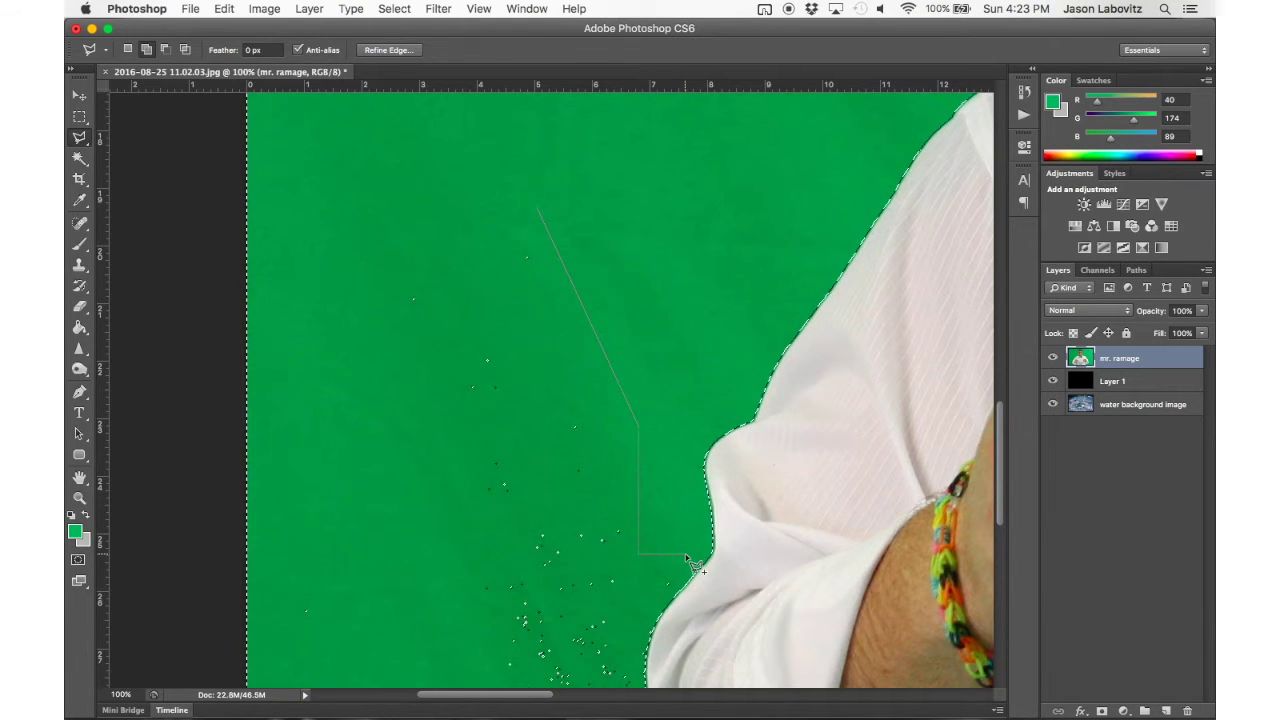
scroll(688, 556, "up", 3)
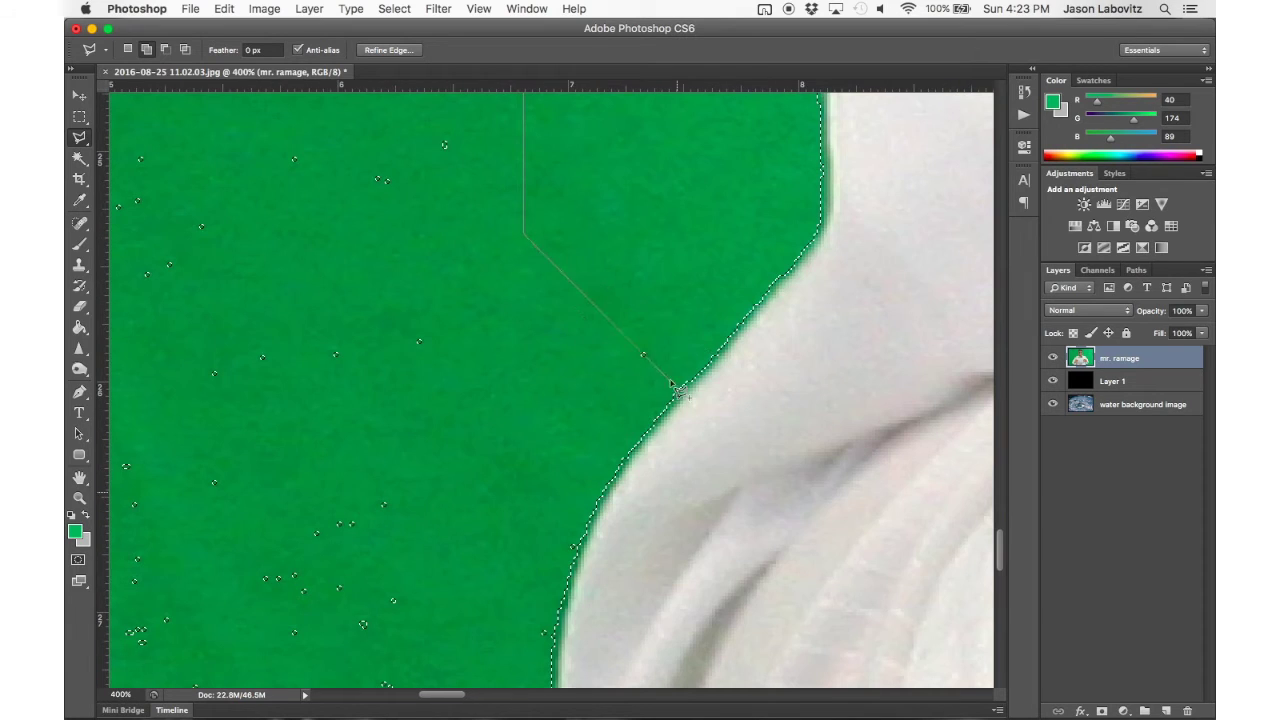
left_click(667, 325)
left_click(656, 390)
left_click(570, 475)
scroll(572, 474, "down", 2)
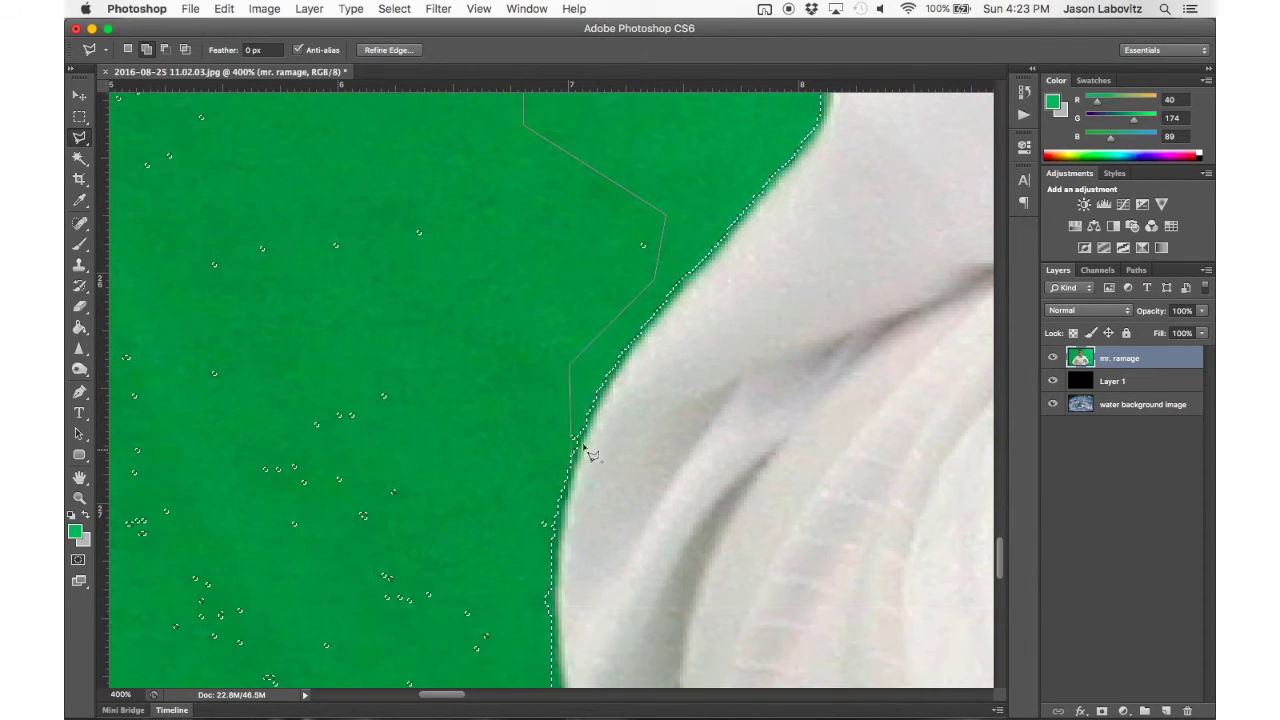
left_click(582, 428)
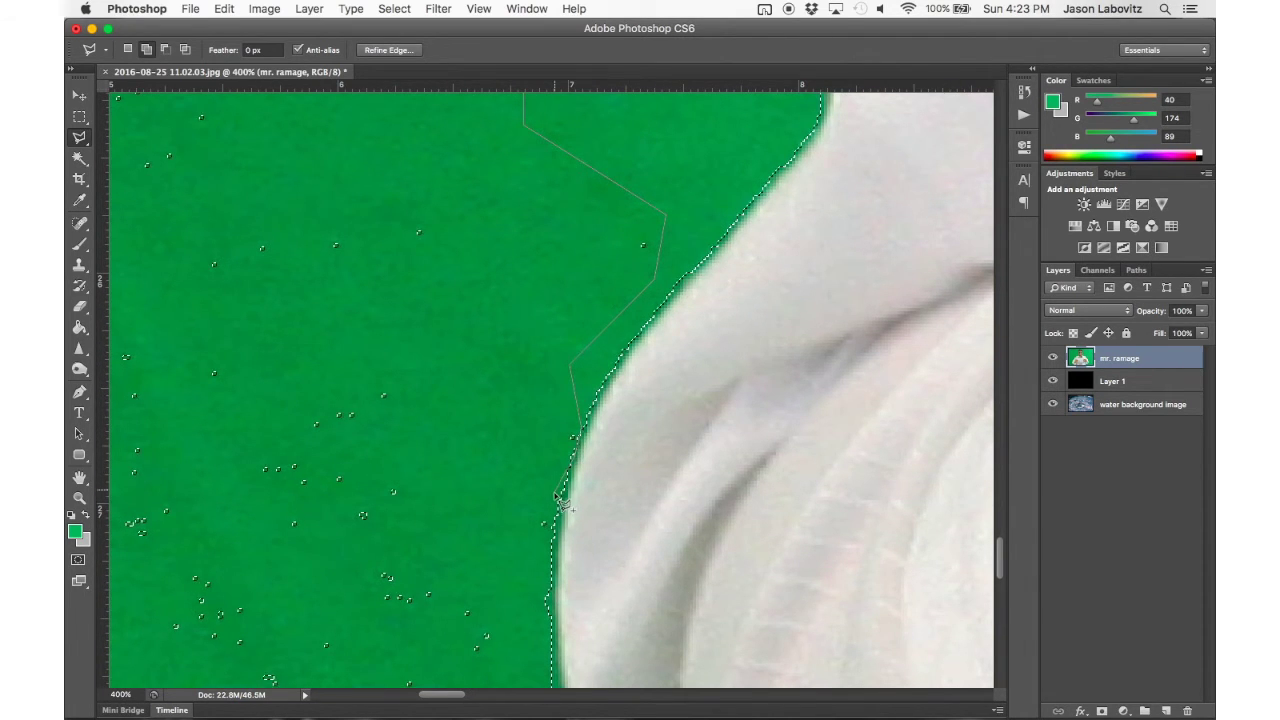
left_click(554, 493)
scroll(563, 537, "down", 5)
left_click(562, 330)
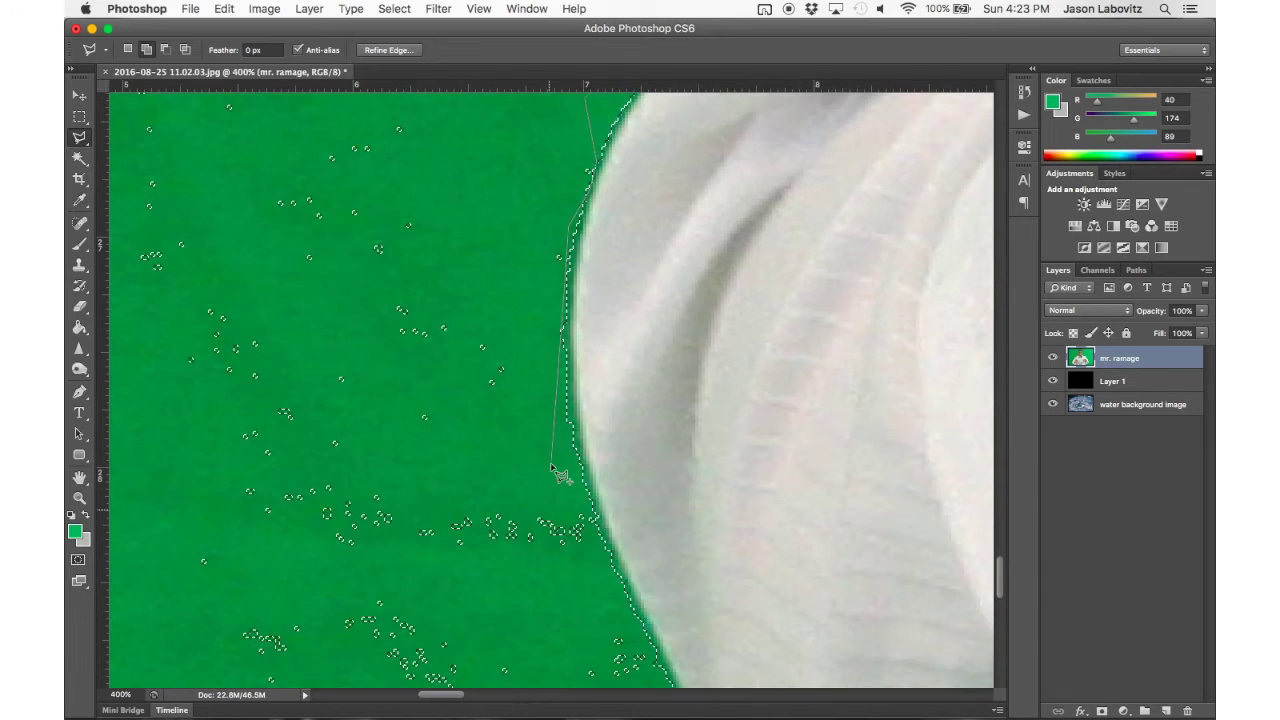
left_click(551, 462)
scroll(585, 480, "down", 5)
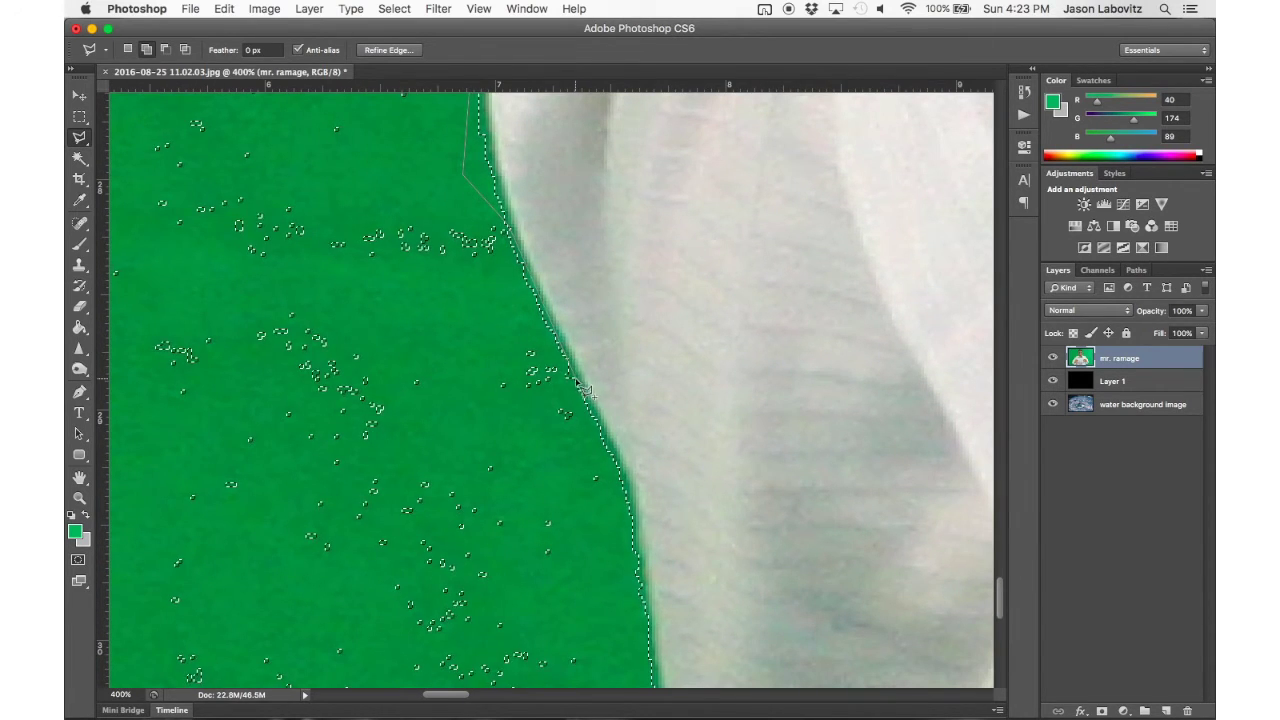
Carry the outline past the bottom-left corner and back across the patch, closing it into the selection
left_click(620, 465)
scroll(632, 495, "down", 3)
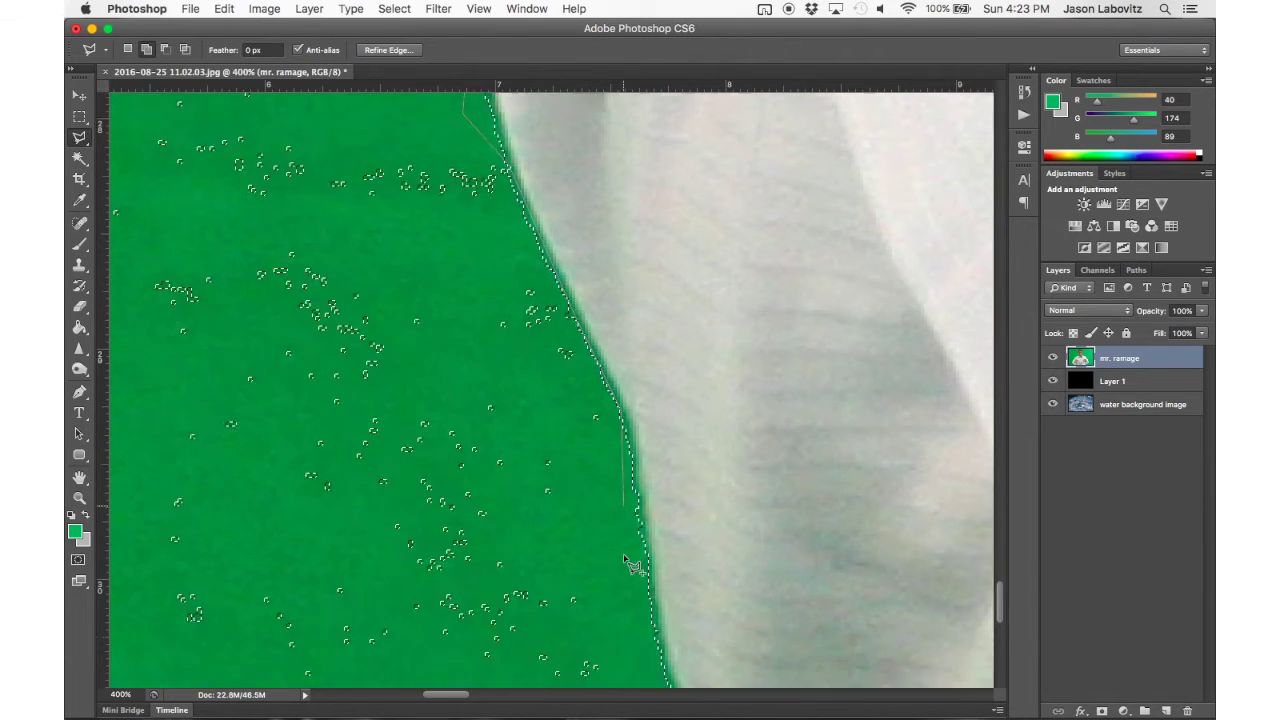
scroll(645, 545, "down", 4)
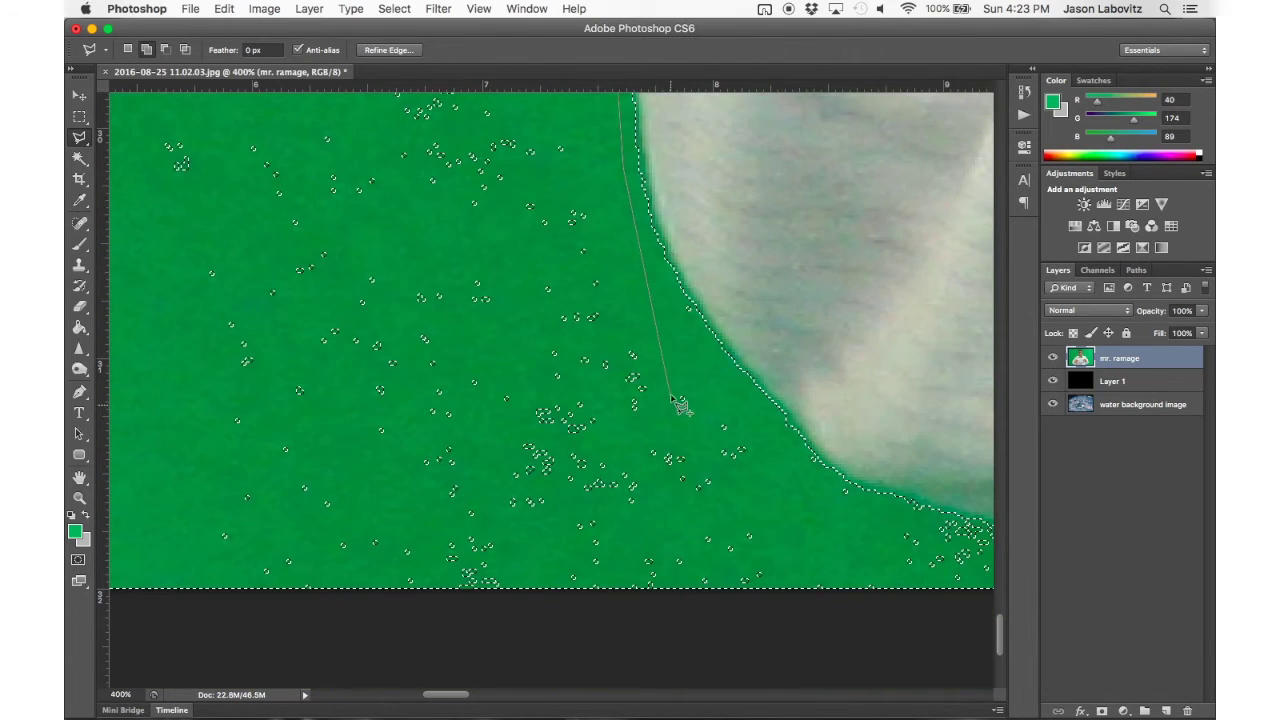
left_click(664, 301)
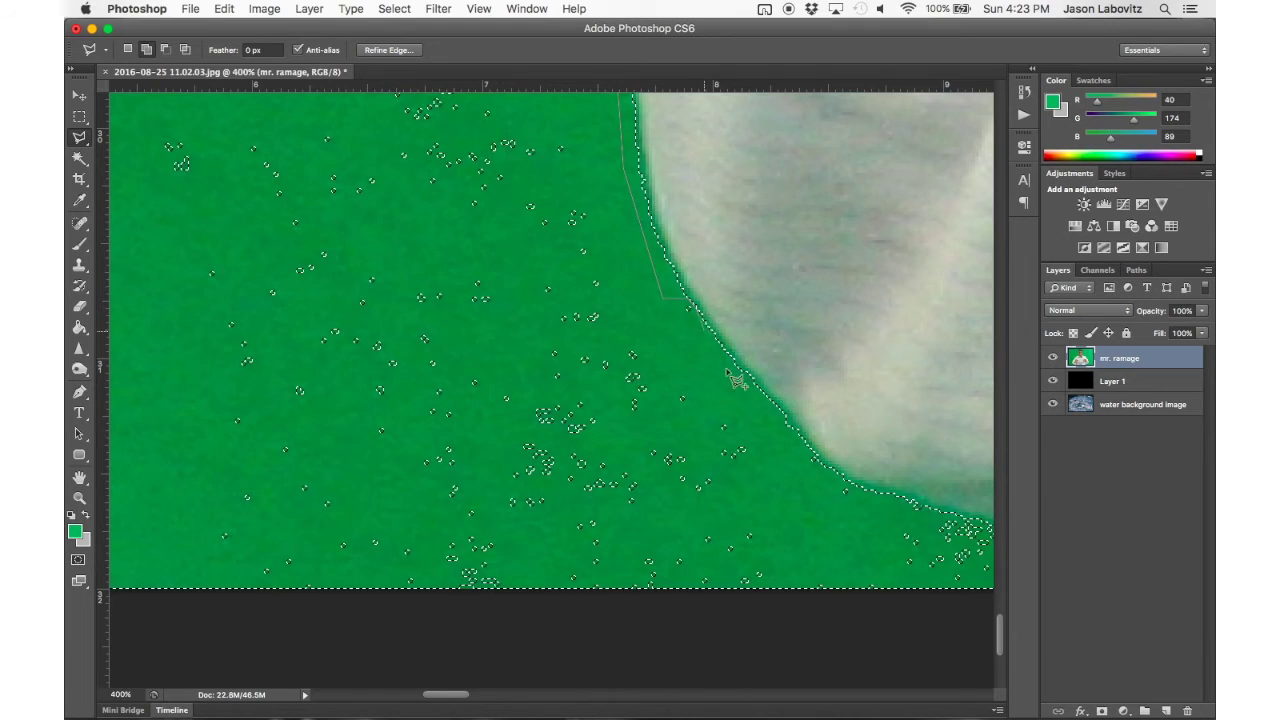
scroll(720, 360, "right", 4)
scroll(744, 397, "down", 1)
left_click(548, 357)
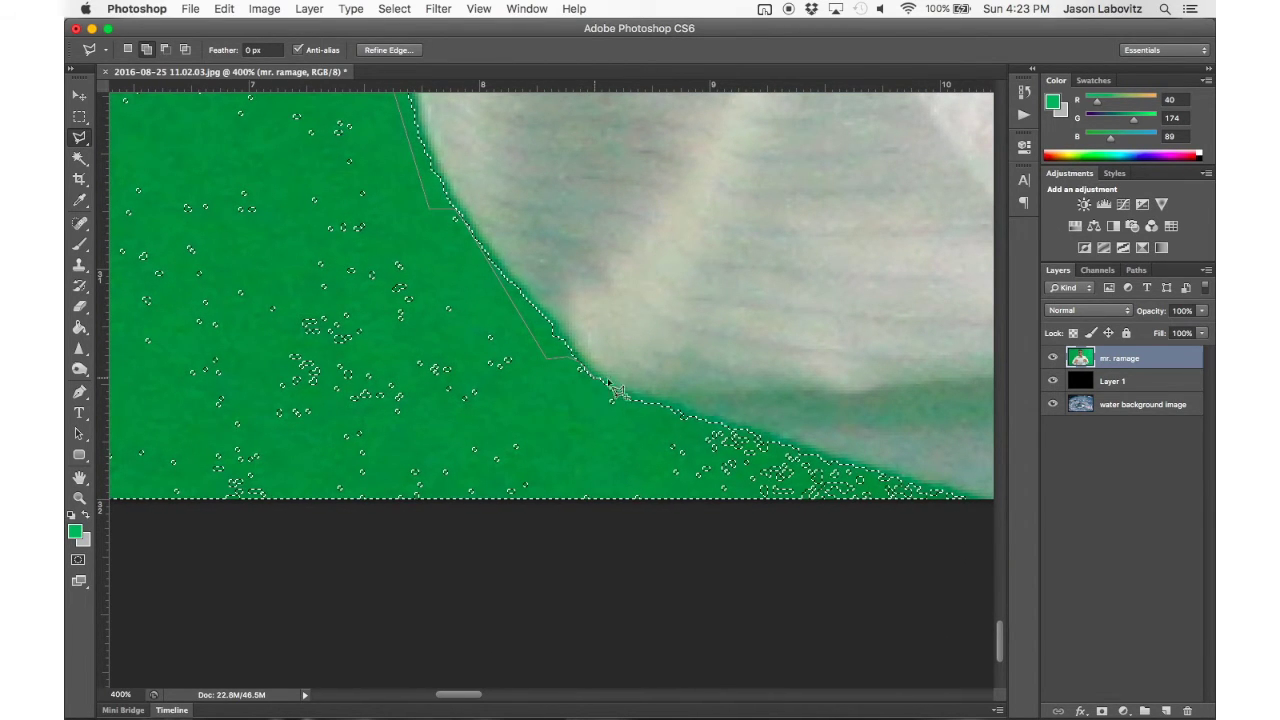
scroll(632, 408, "right", 3)
scroll(632, 408, "down", 1)
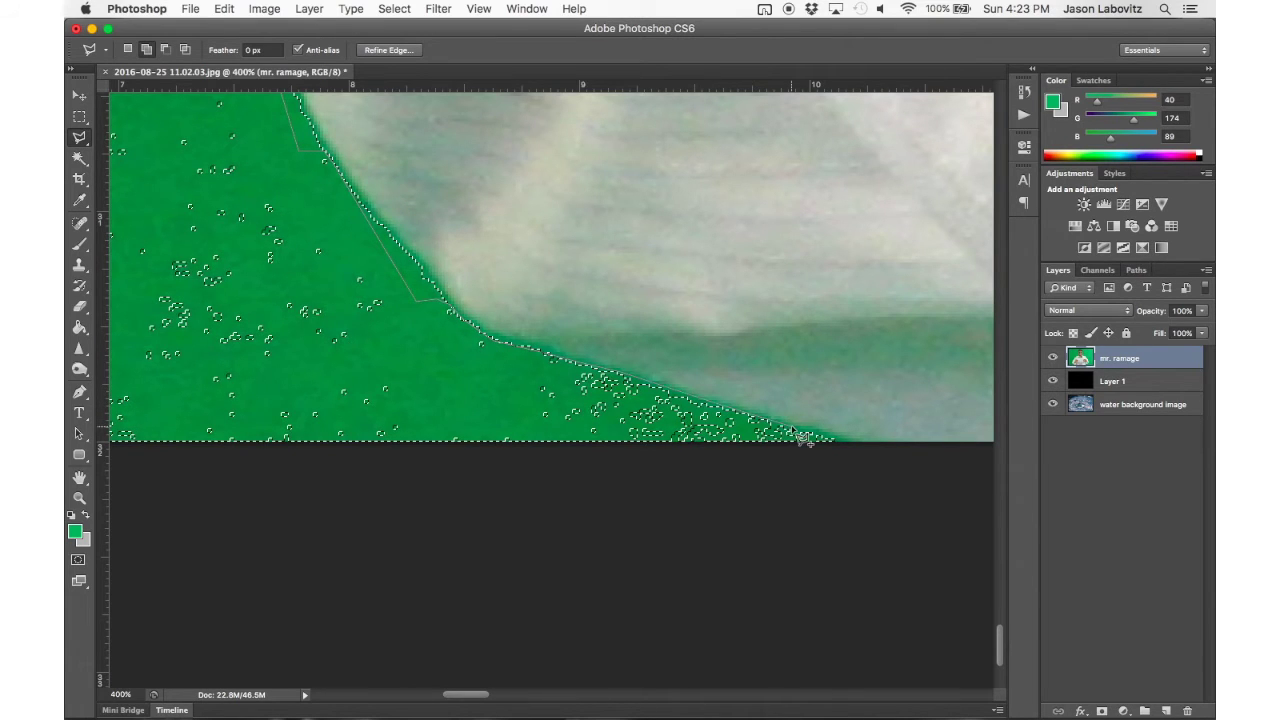
left_click(856, 441)
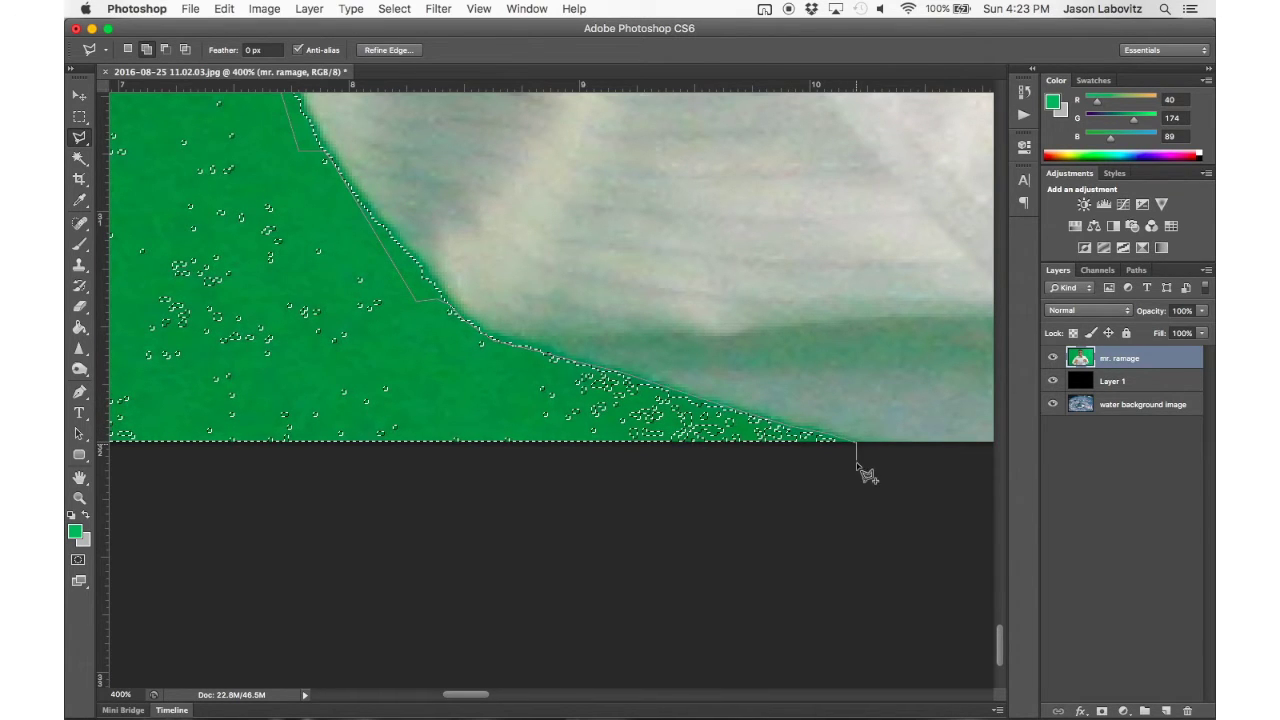
left_click(856, 463)
scroll(483, 488, "left", 15)
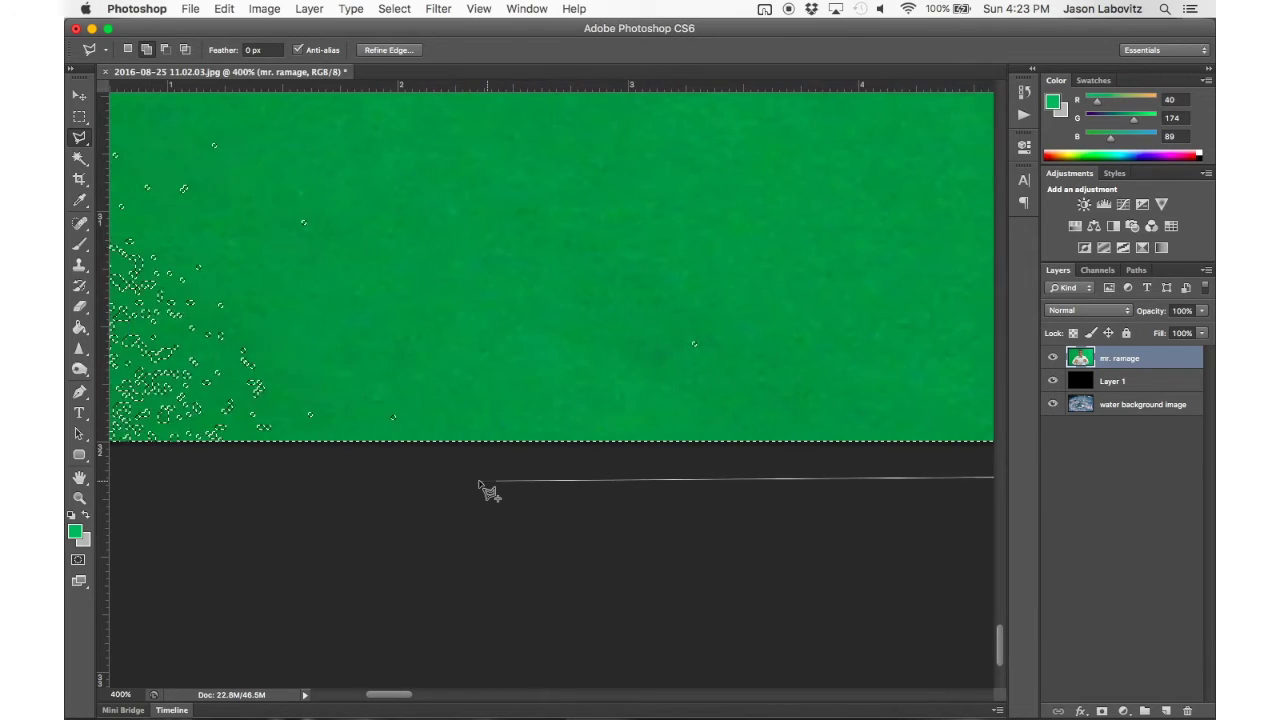
scroll(485, 490, "left", 10)
left_click(512, 466)
scroll(500, 340, "up", 5)
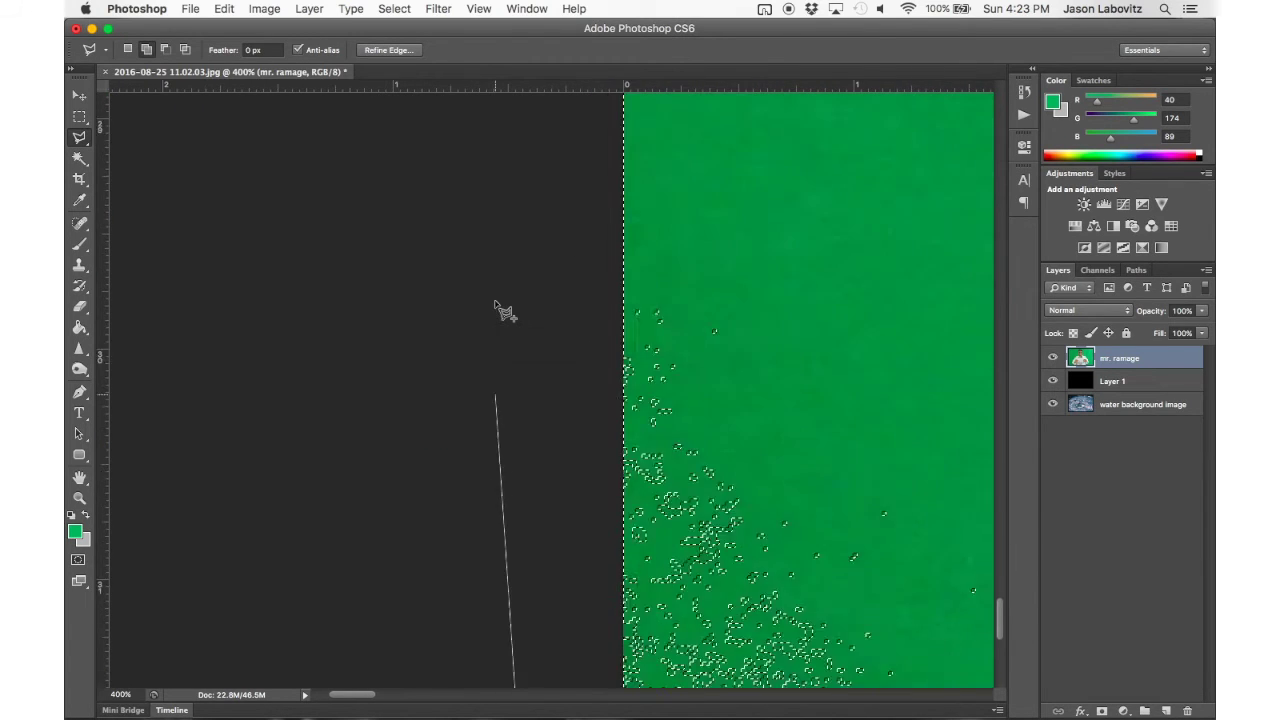
scroll(494, 303, "up", 5)
scroll(494, 303, "right", 2)
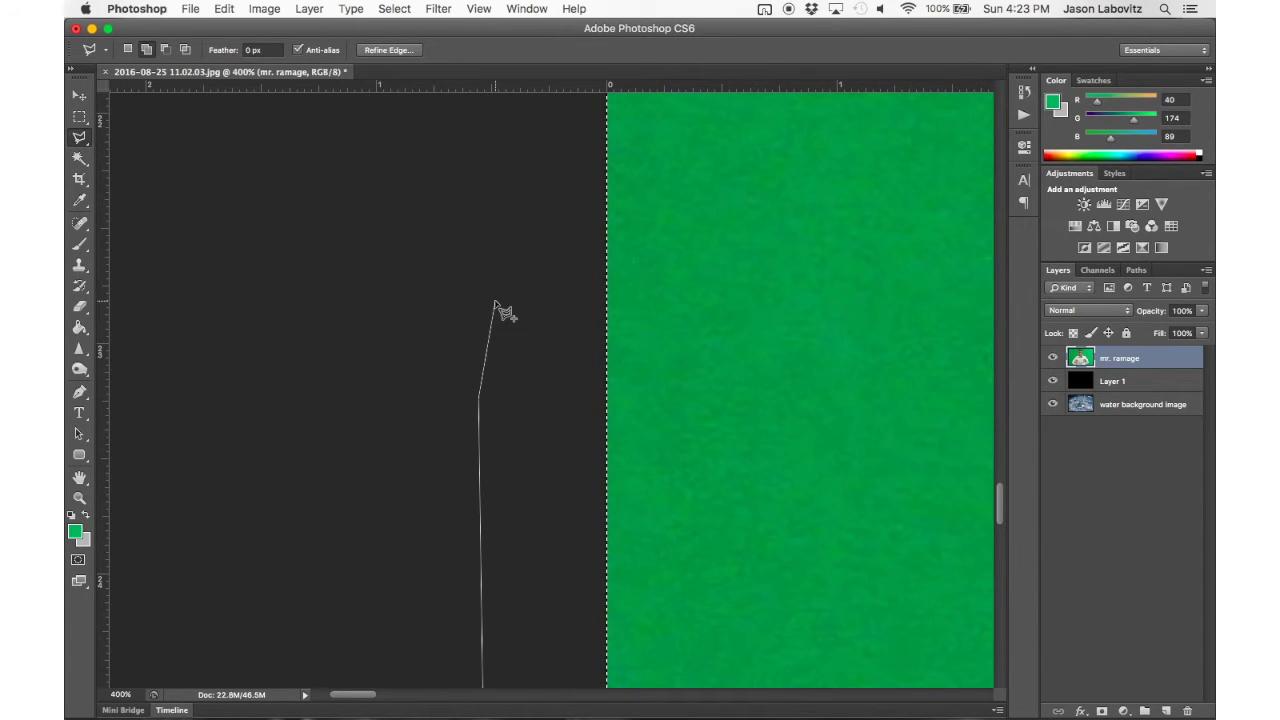
scroll(505, 313, "down", 5)
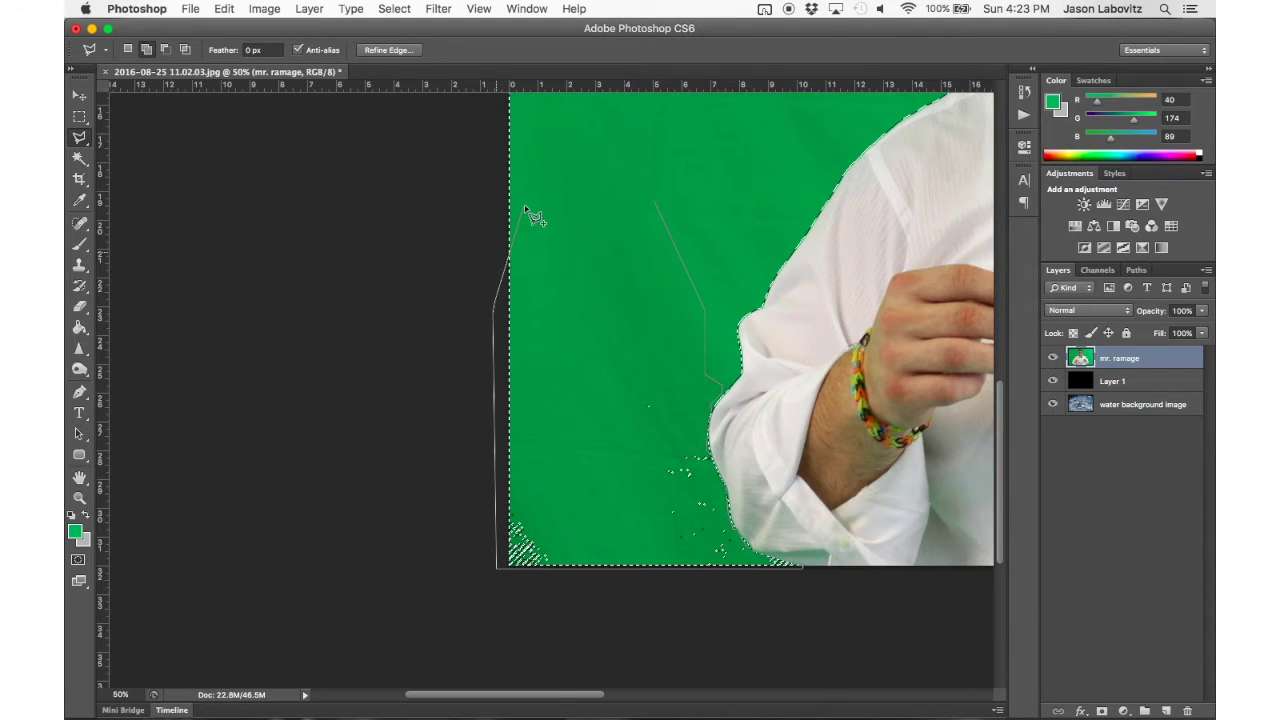
left_click(526, 204)
left_click(612, 190)
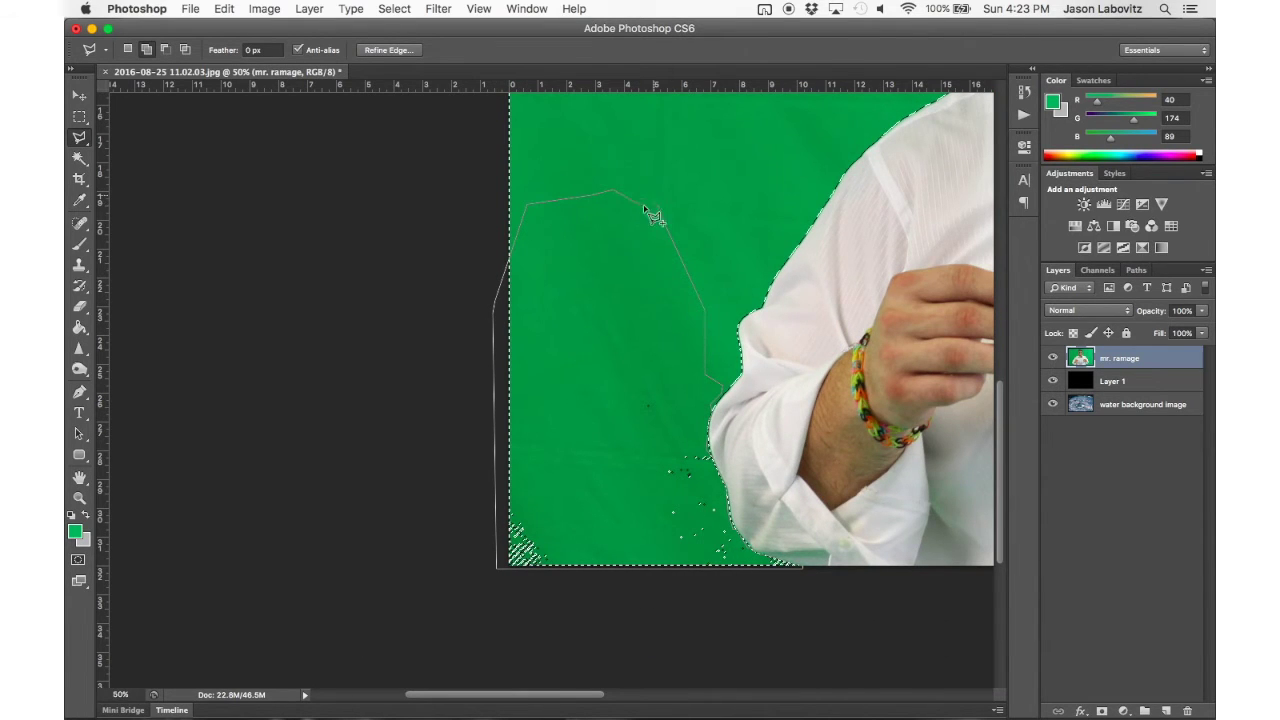
double_click(650, 189)
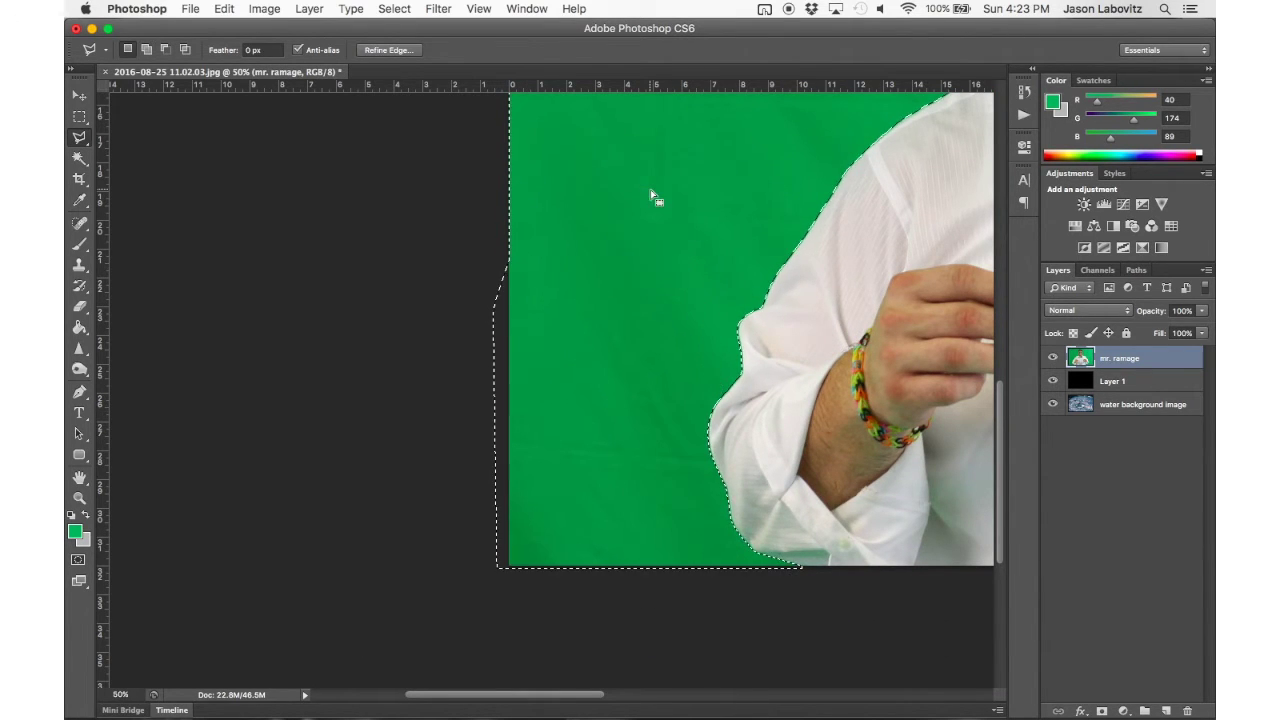
scroll(650, 195, "down", 2)
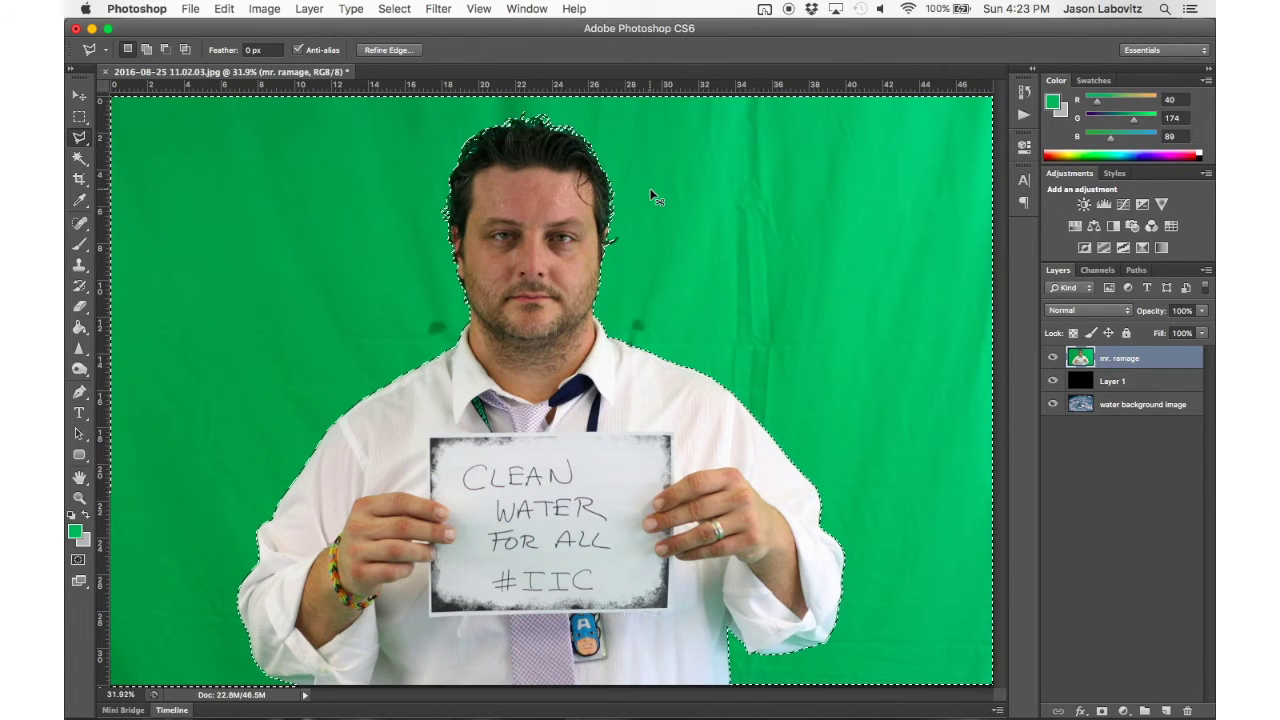
scroll(652, 196, "down", 1)
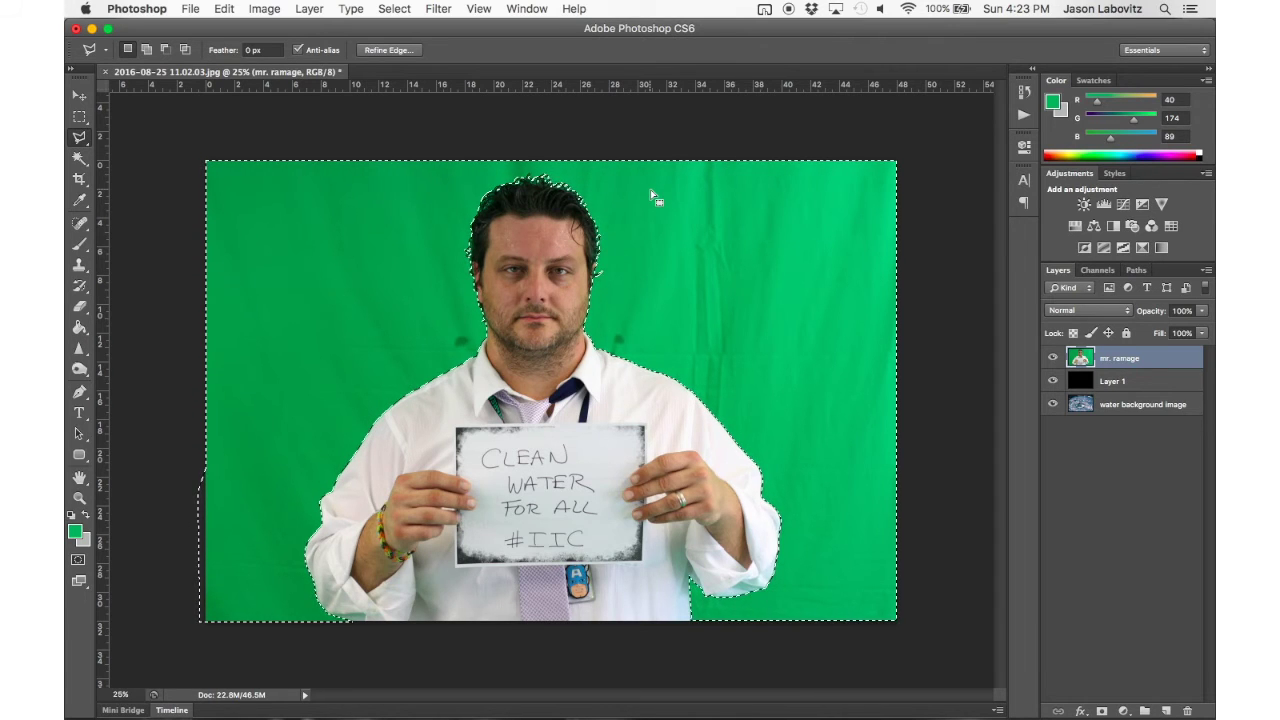
Expand the backdrop selection by 2 pixels
left_click(394, 9)
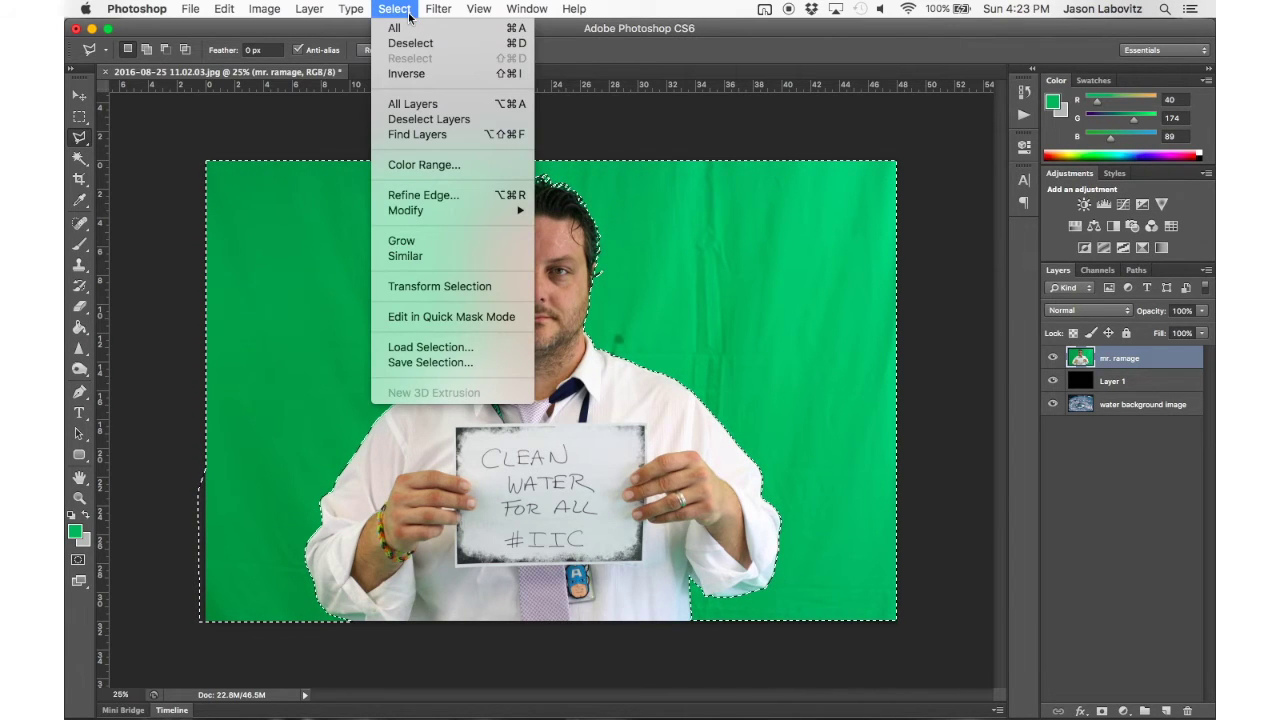
mouse_move(452, 212)
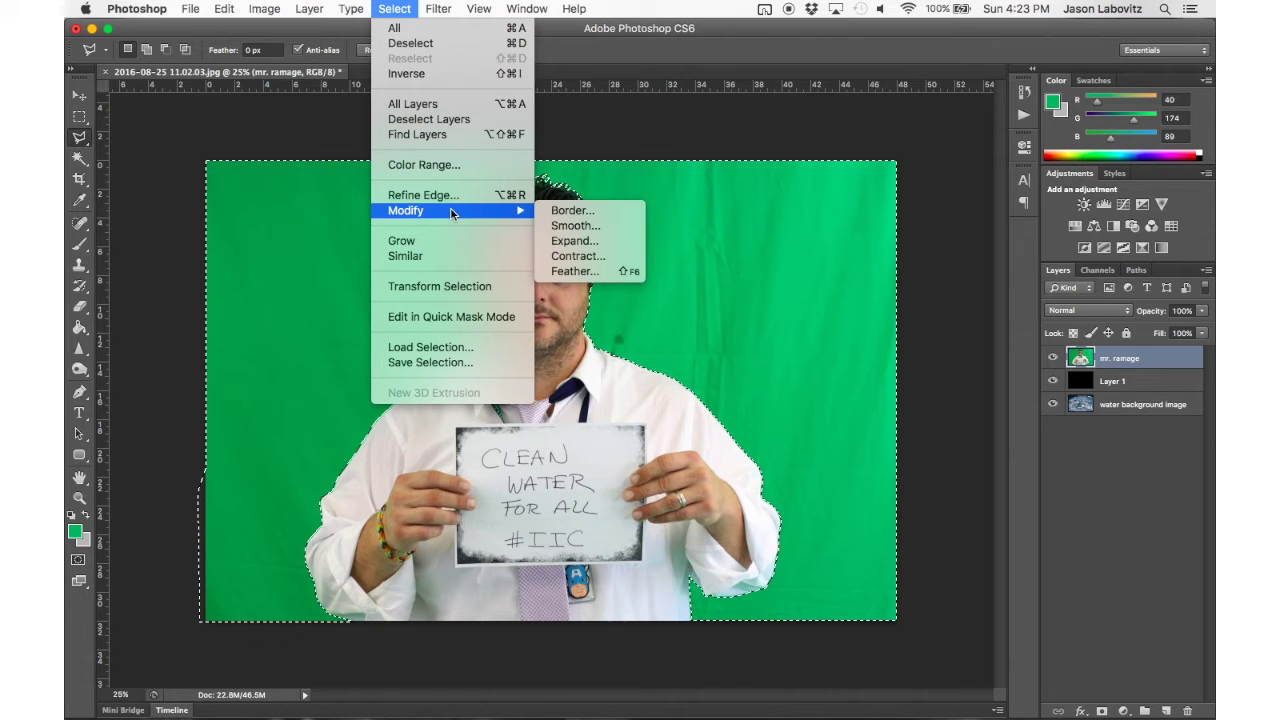
left_click(572, 243)
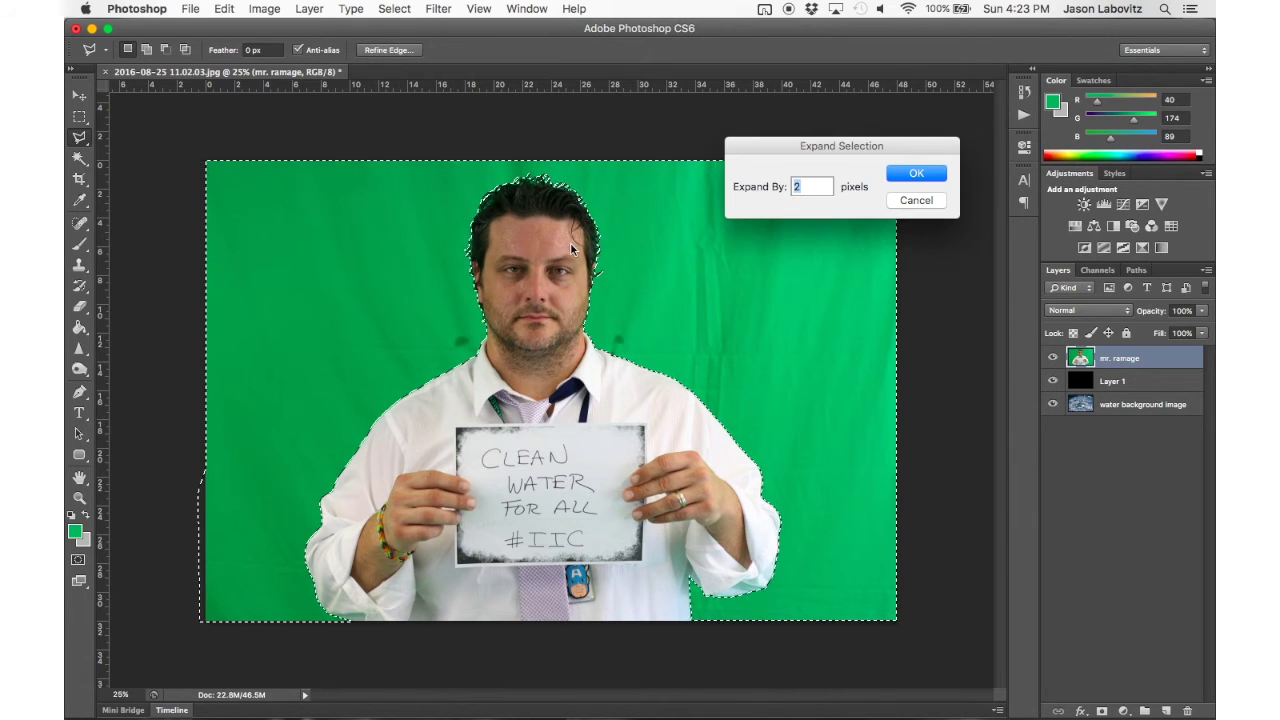
left_click(912, 176)
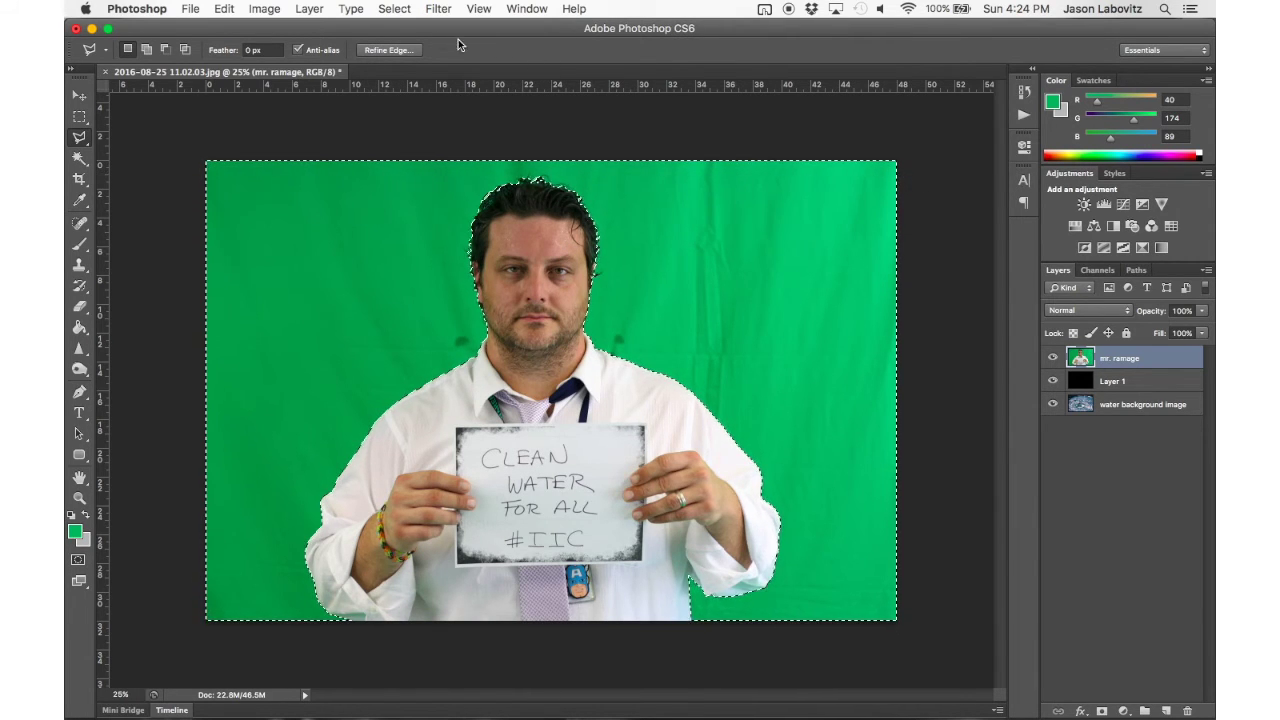
Smooth the selection with a Refine Edge value of 10, then delete the green backdrop
left_click(394, 8)
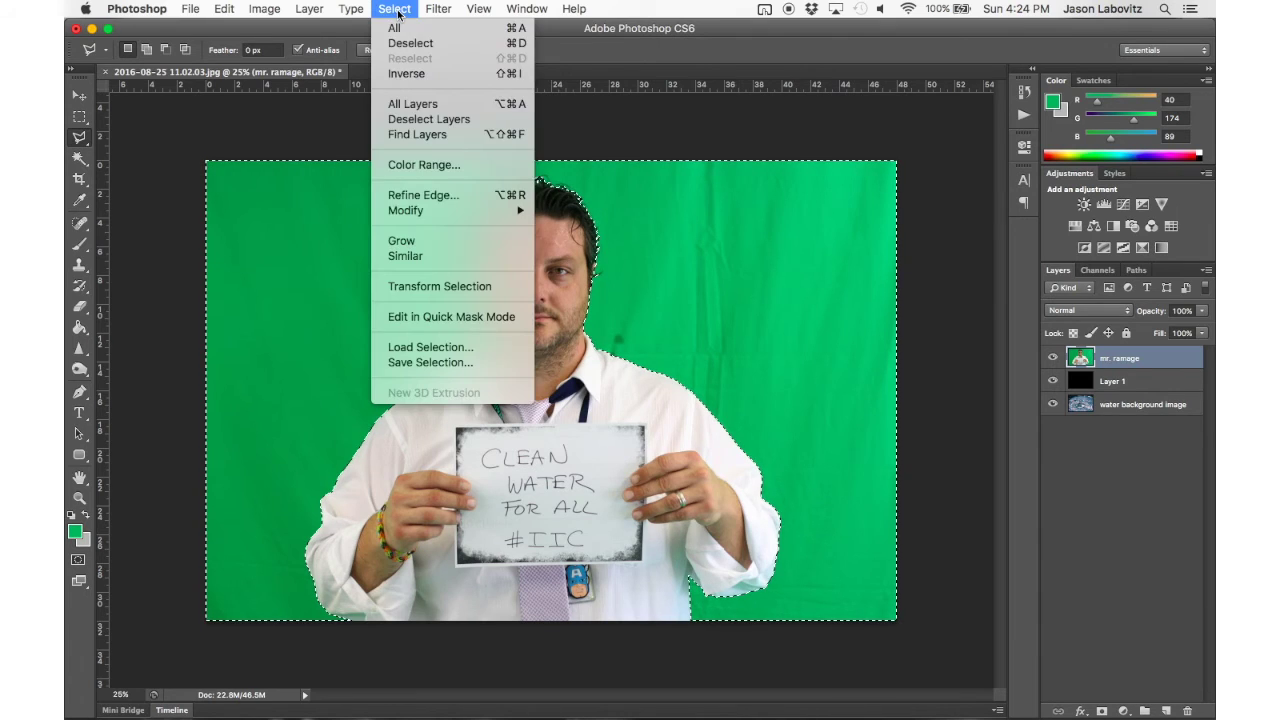
left_click(441, 197)
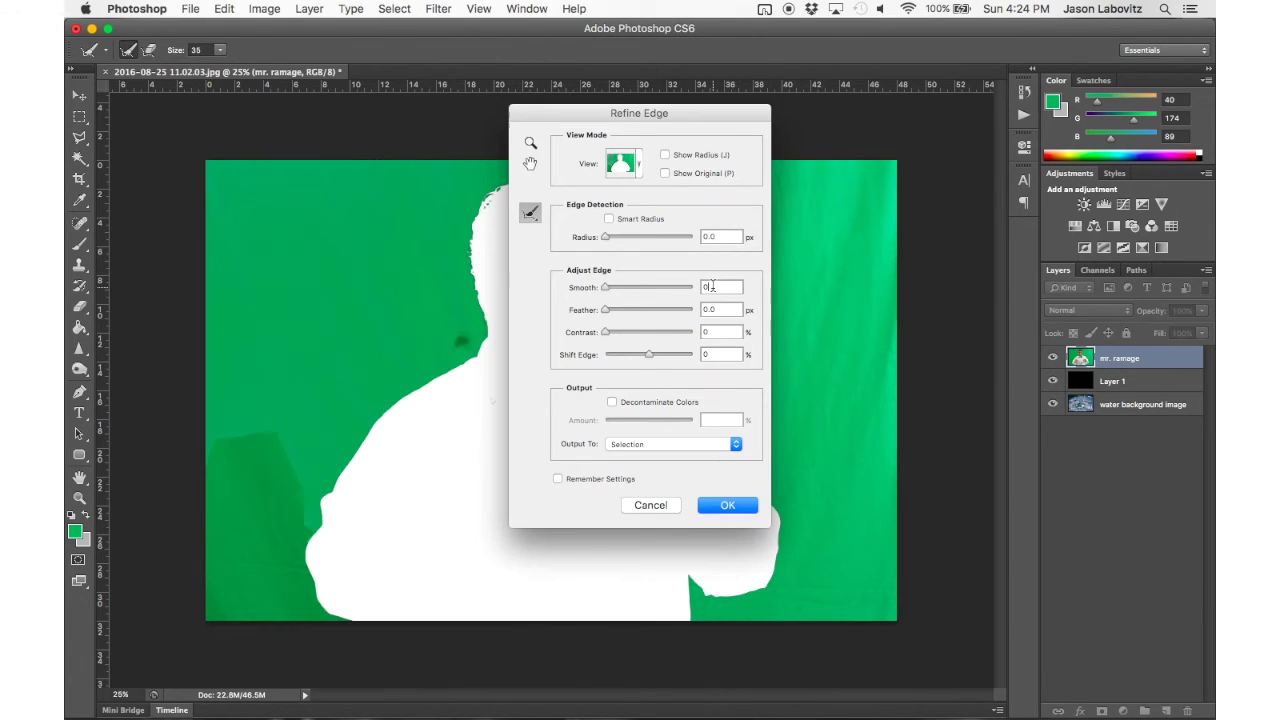
type("10")
left_click(735, 508)
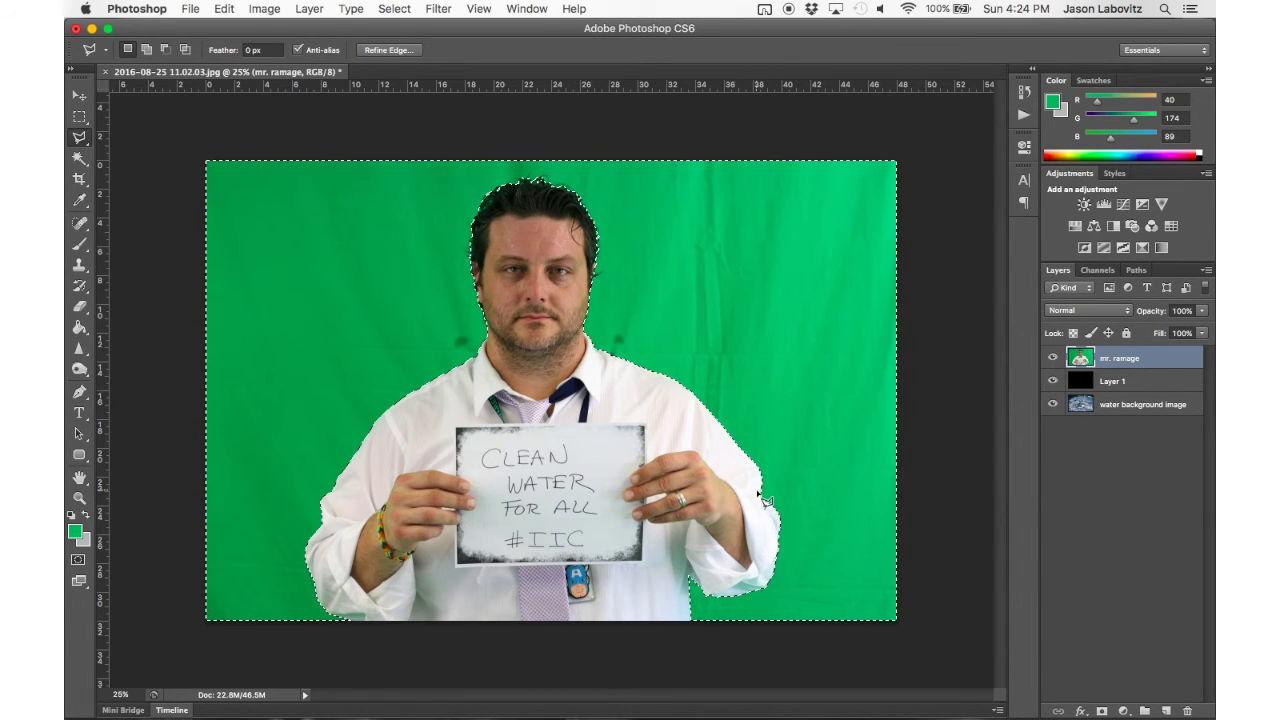
key("Delete")
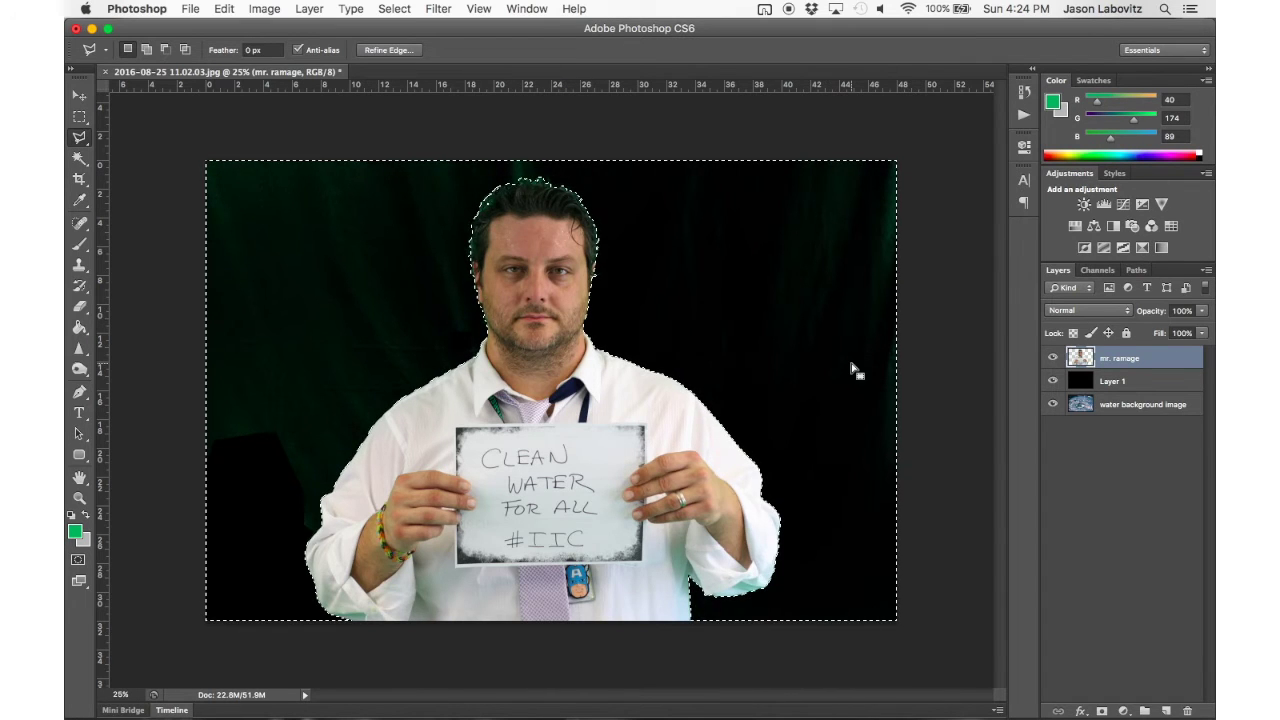
left_click(1054, 383)
left_click(1055, 384)
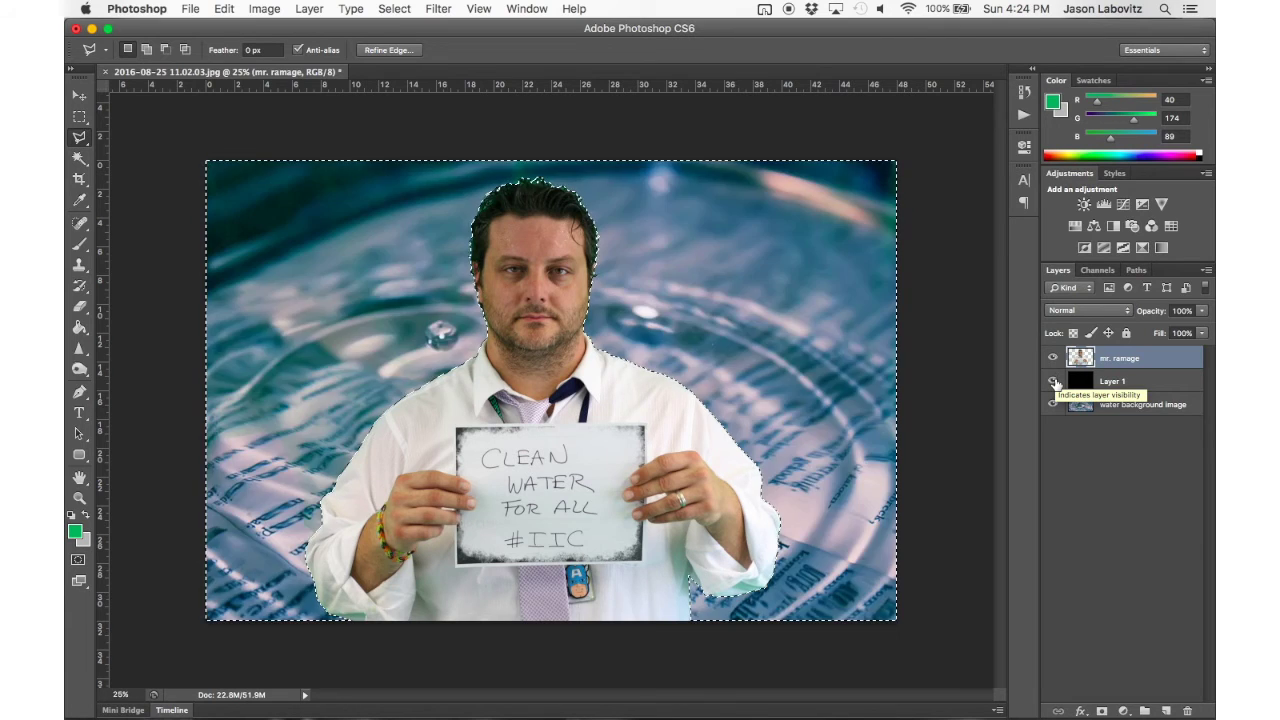
left_click(1054, 383)
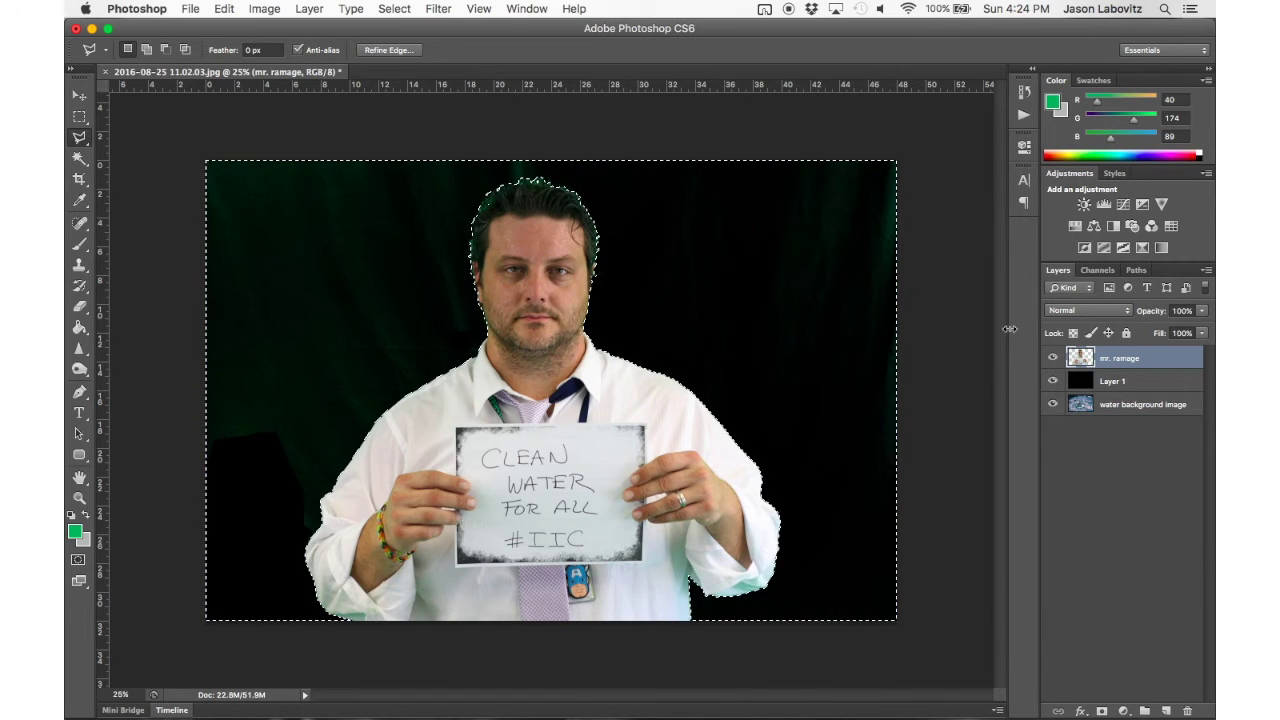
left_click(1054, 383)
Erase the green shadows and haze left, above and right of the man, then deselect
left_click(81, 307)
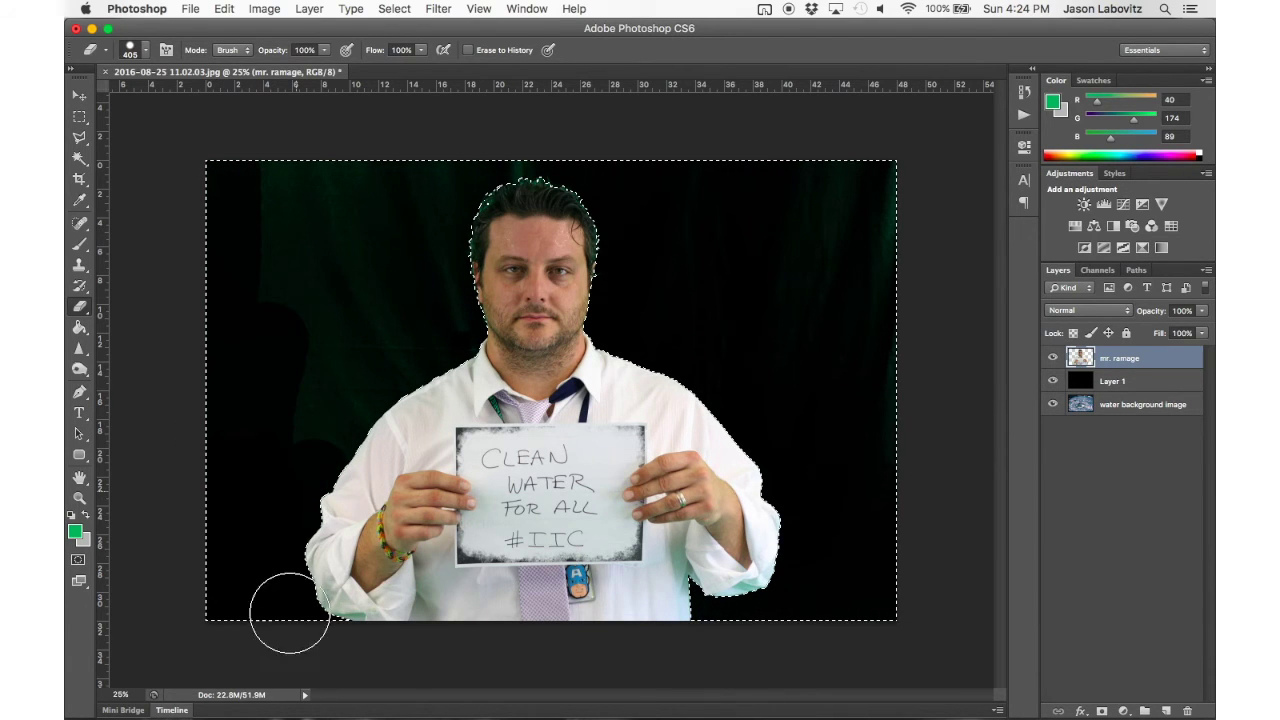
mouse_move(477, 114)
left_mouse_down()
mouse_move(413, 194)
mouse_move(296, 372)
left_mouse_up()
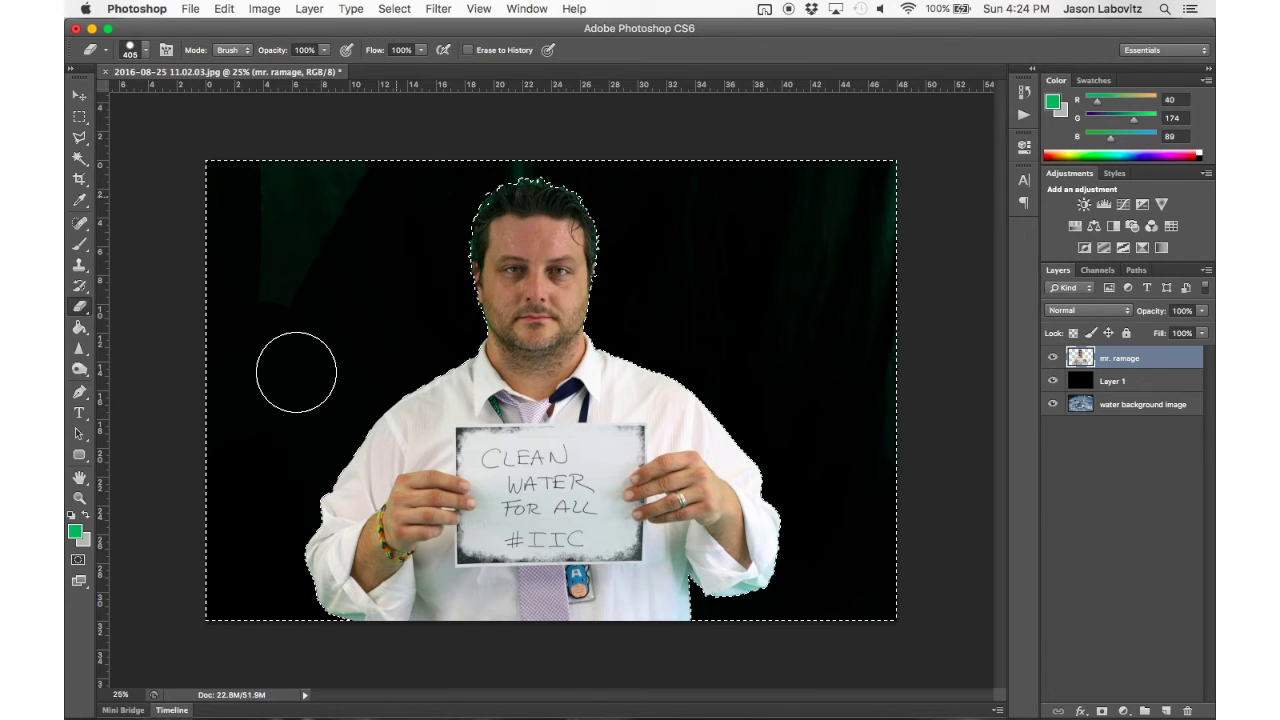
mouse_move(269, 168)
left_mouse_down()
mouse_move(510, 161)
mouse_move(517, 174)
mouse_move(679, 161)
left_mouse_up()
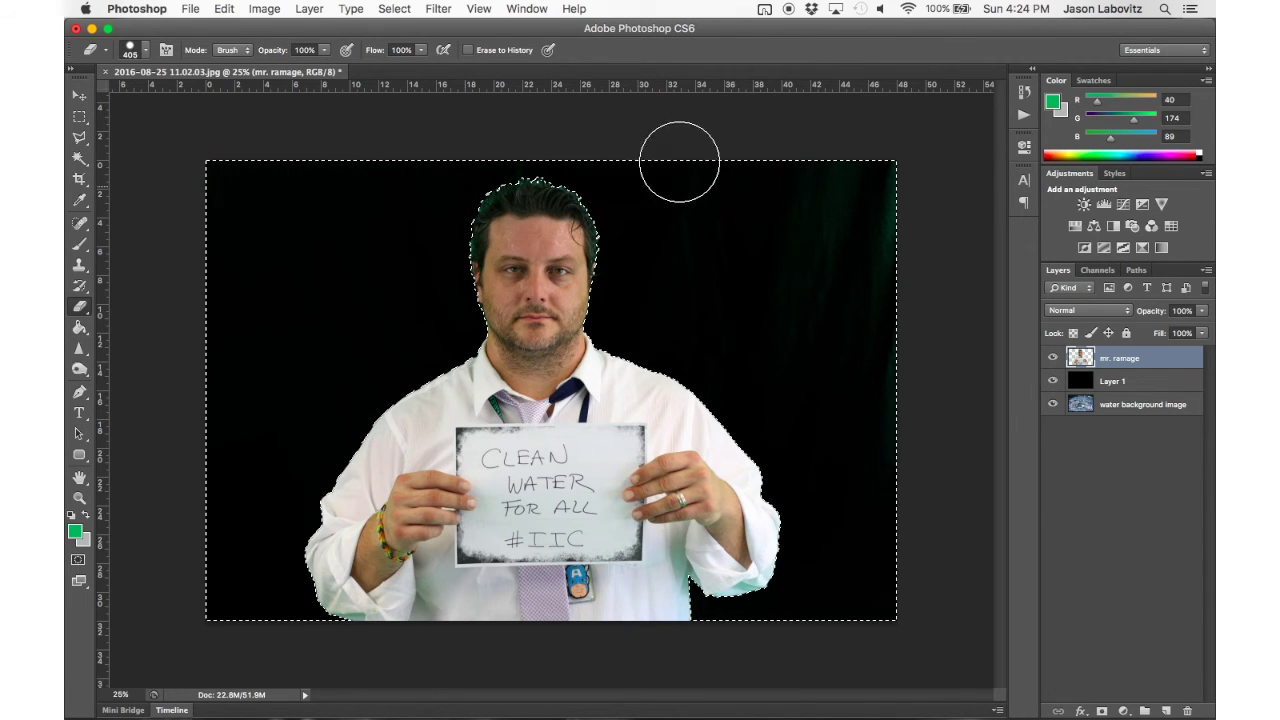
mouse_move(624, 377)
left_mouse_down()
mouse_move(627, 267)
mouse_move(675, 133)
mouse_move(714, 374)
mouse_move(742, 201)
mouse_move(813, 141)
mouse_move(769, 335)
mouse_move(808, 339)
left_mouse_up()
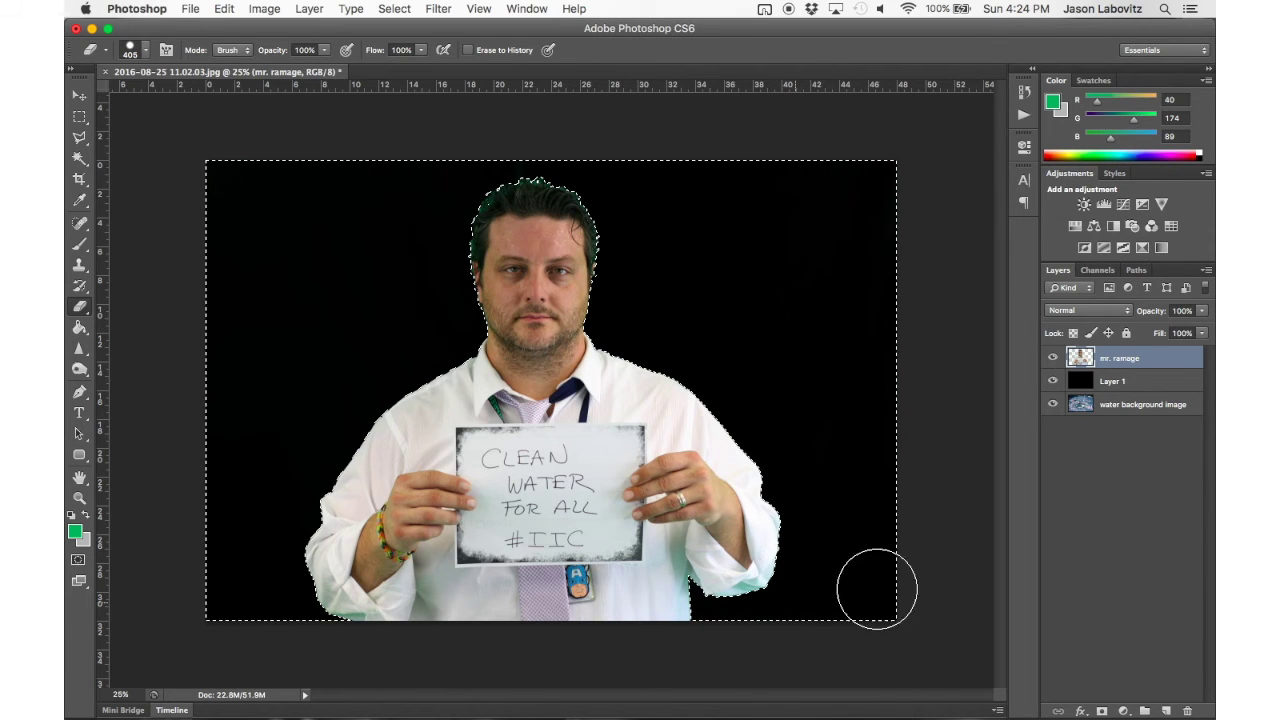
mouse_move(877, 589)
left_mouse_down()
mouse_move(846, 126)
mouse_move(400, 289)
mouse_move(317, 623)
mouse_move(201, 420)
mouse_move(220, 123)
mouse_move(553, 148)
mouse_move(574, 177)
mouse_move(855, 173)
left_mouse_up()
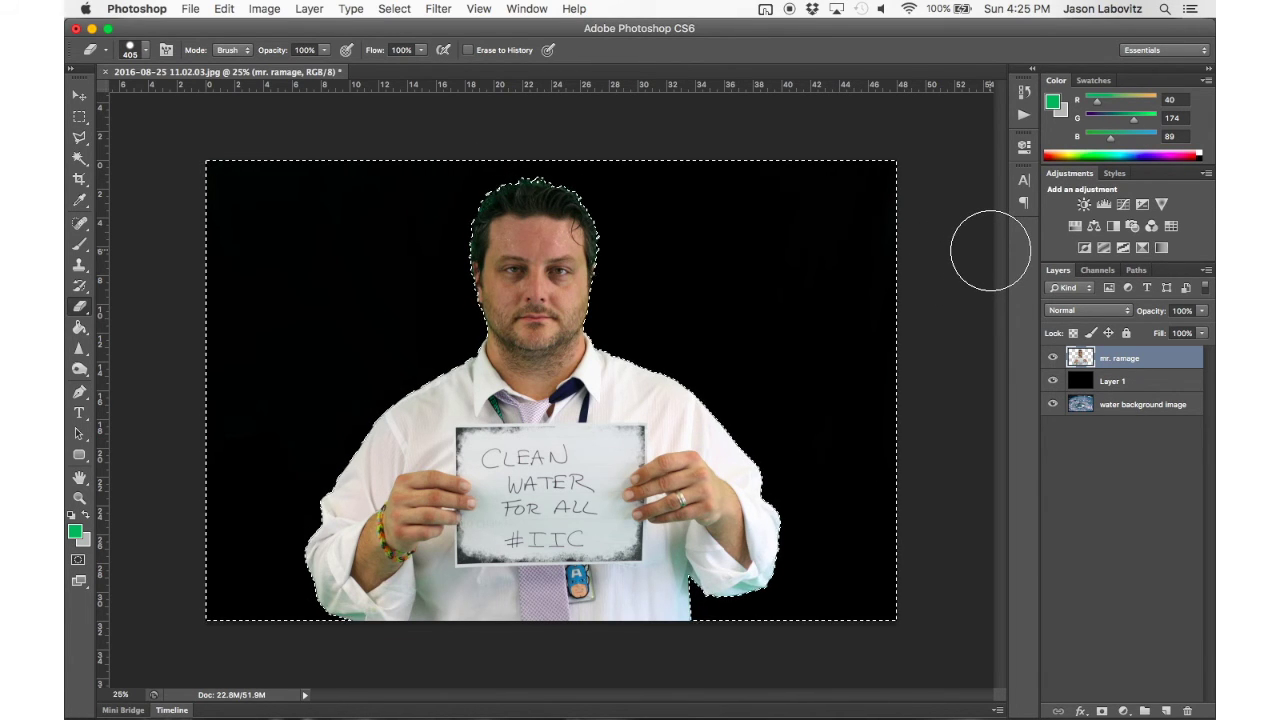
key("super+d")
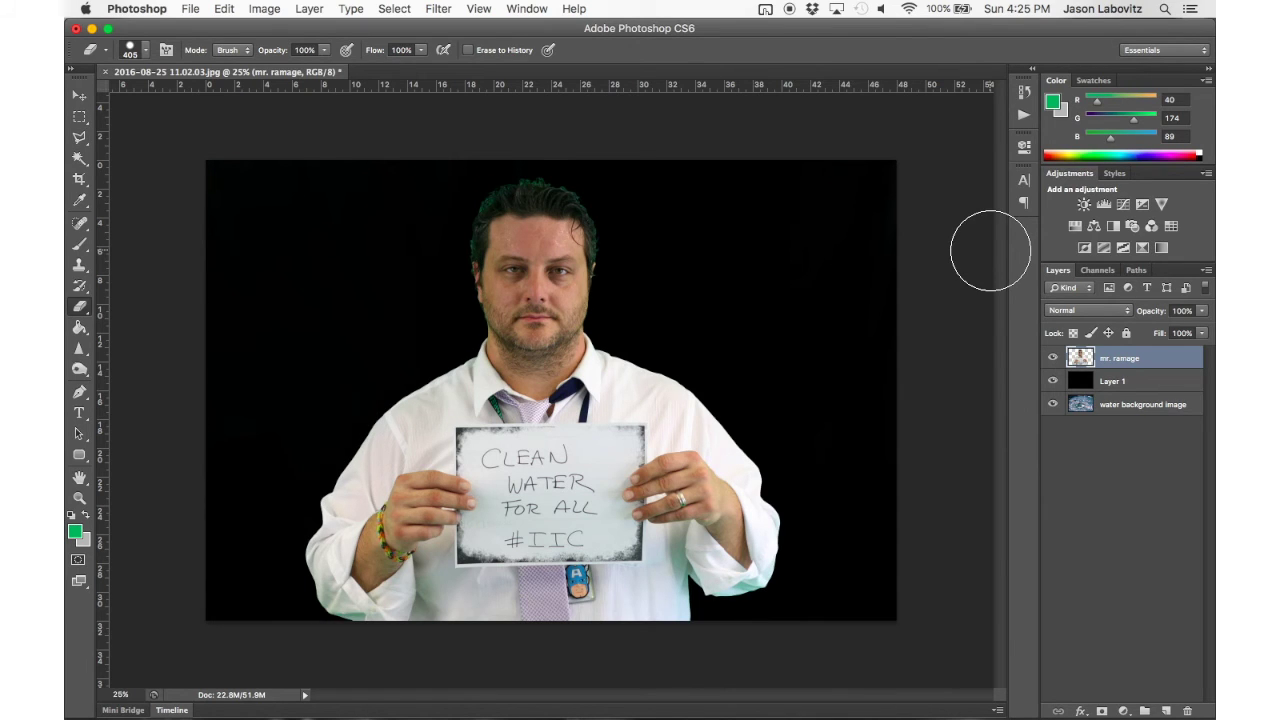
Hide and delete the black Layer 1, then zoom in to inspect the hair edges over the water
left_click(1053, 381)
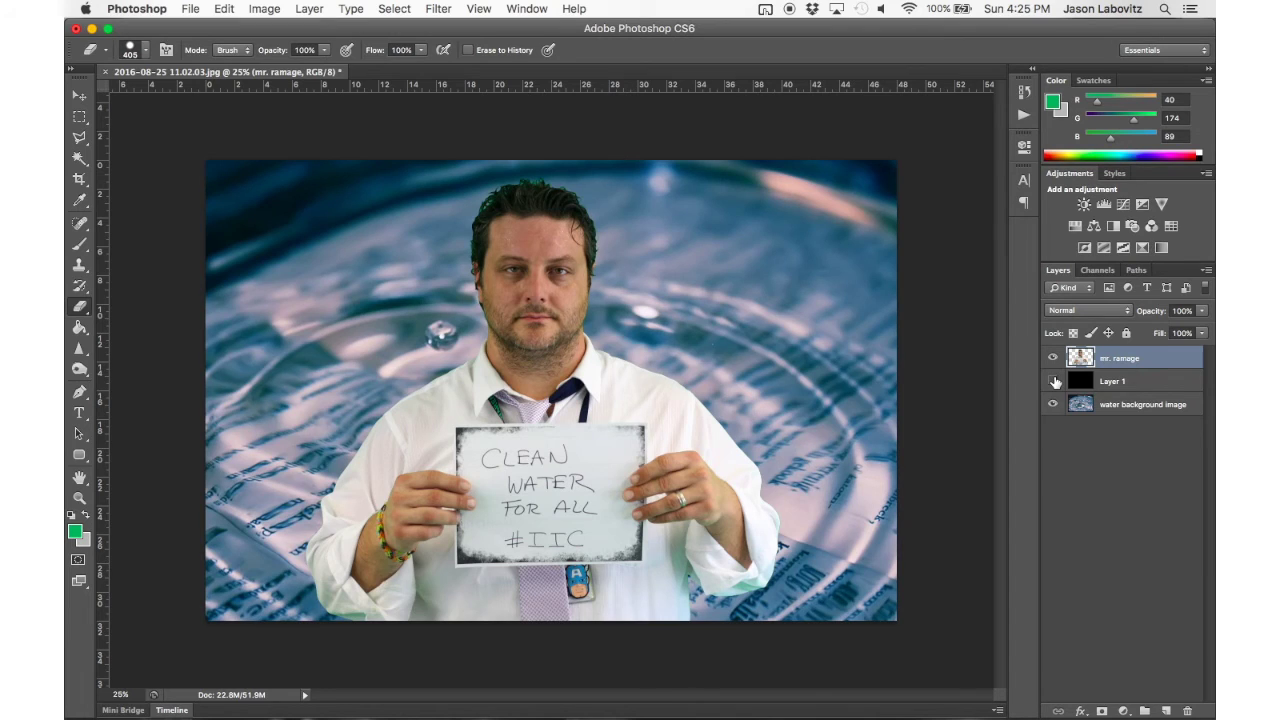
left_click(1122, 384)
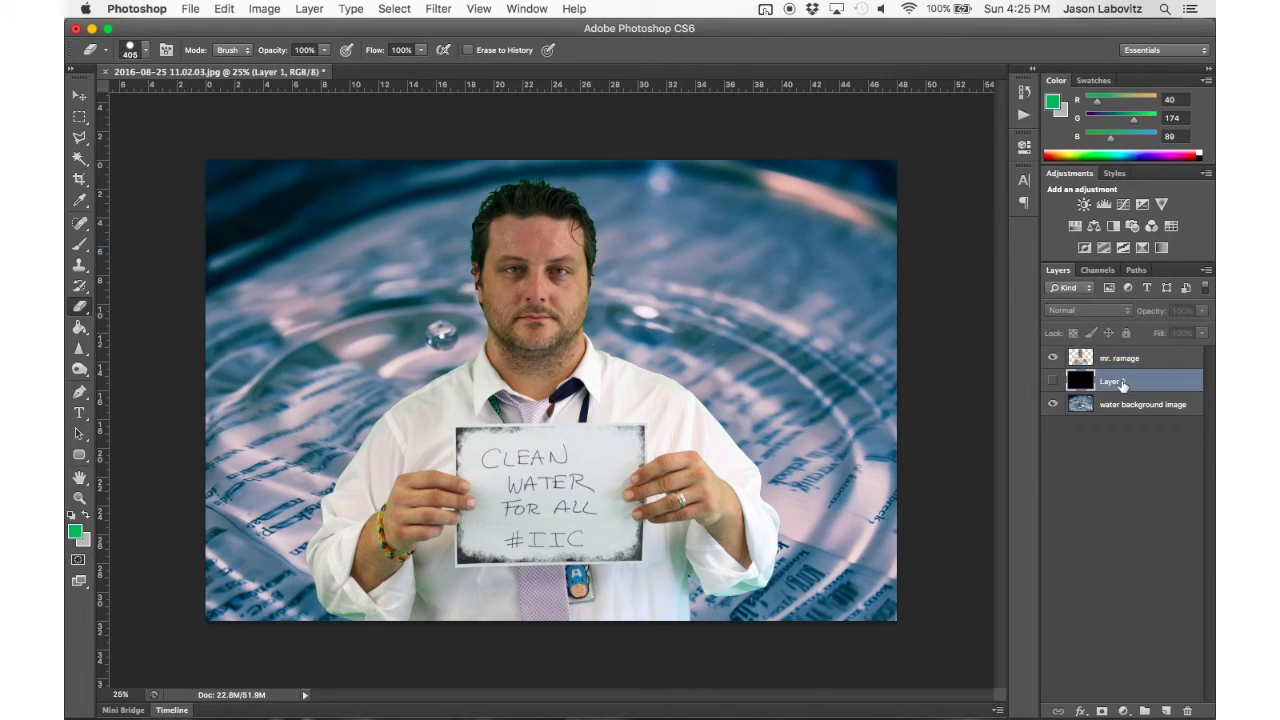
left_click_drag(1122, 384, 1187, 711)
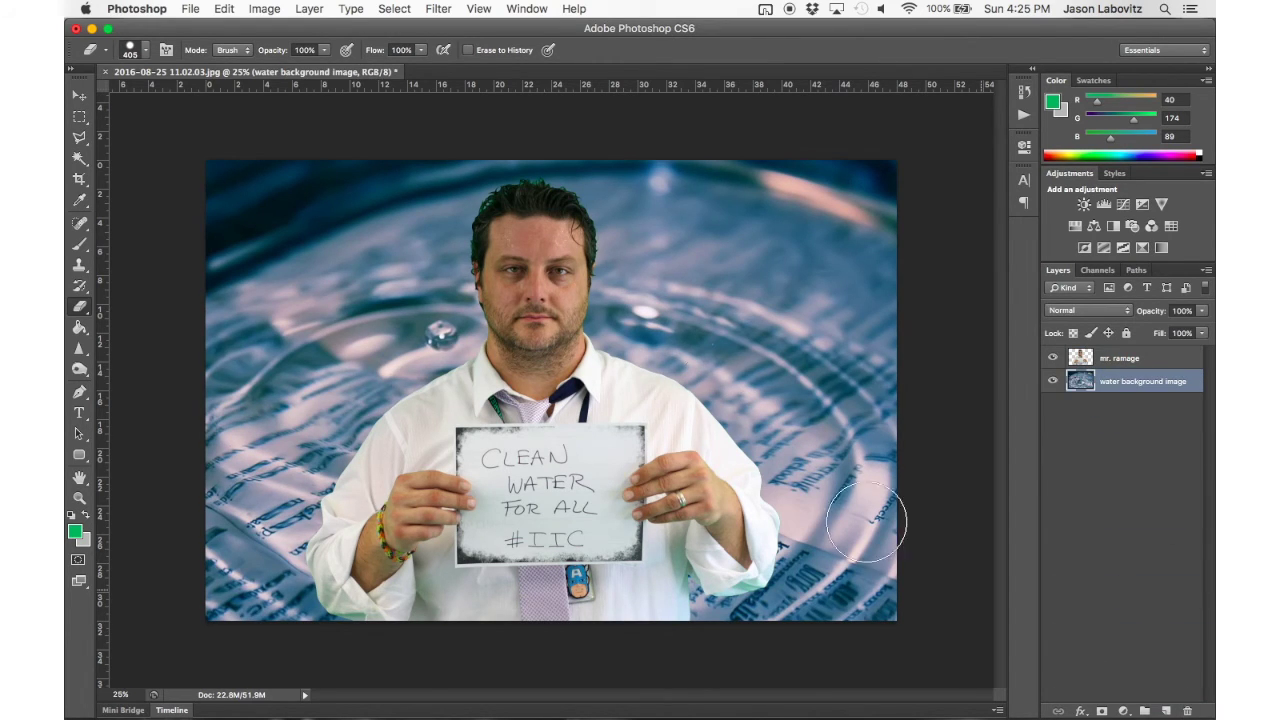
key("super+plus")
key("super+plus")
key("super+plus")
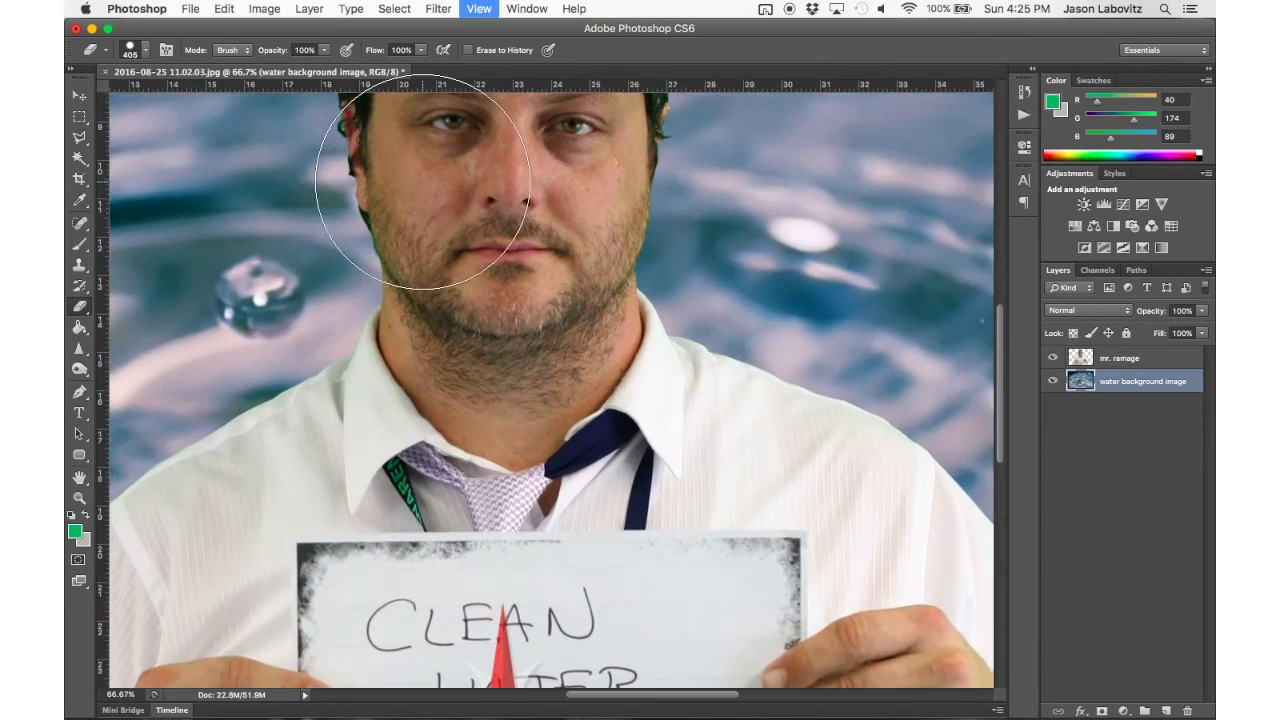
scroll(422, 180, "up", 5)
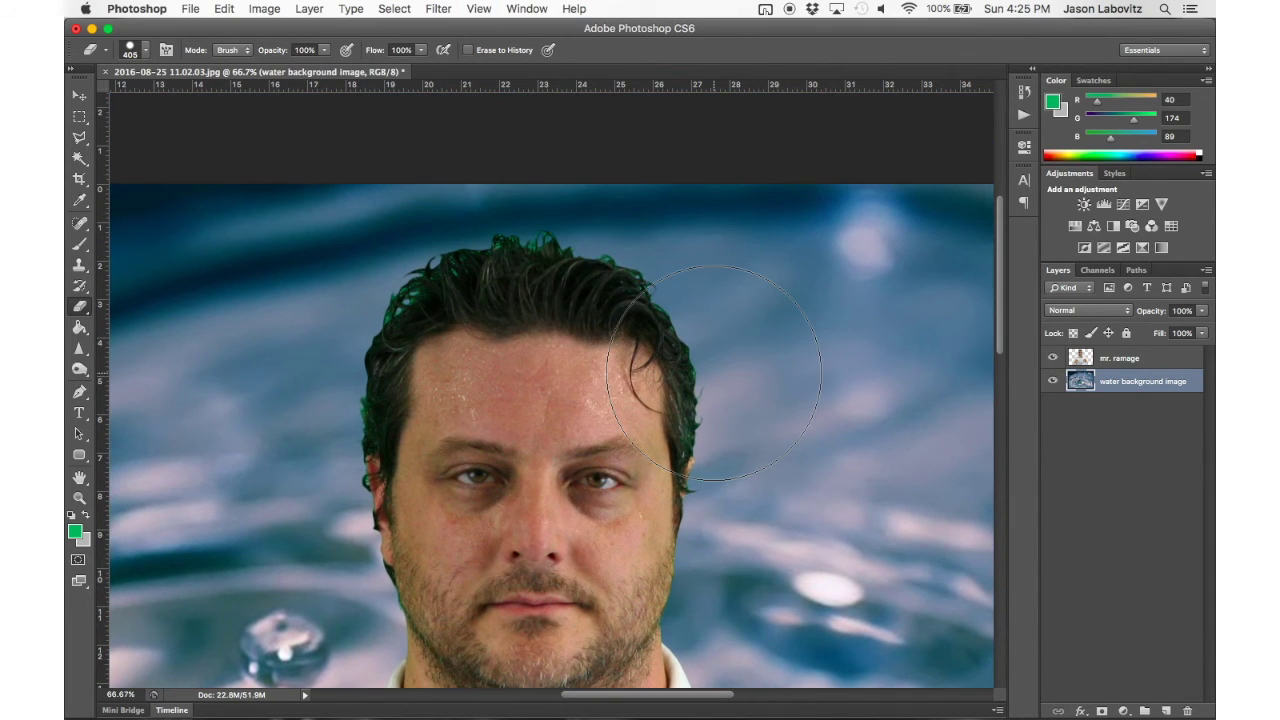
key("super+minus")
key("super+minus")
key("super+minus")
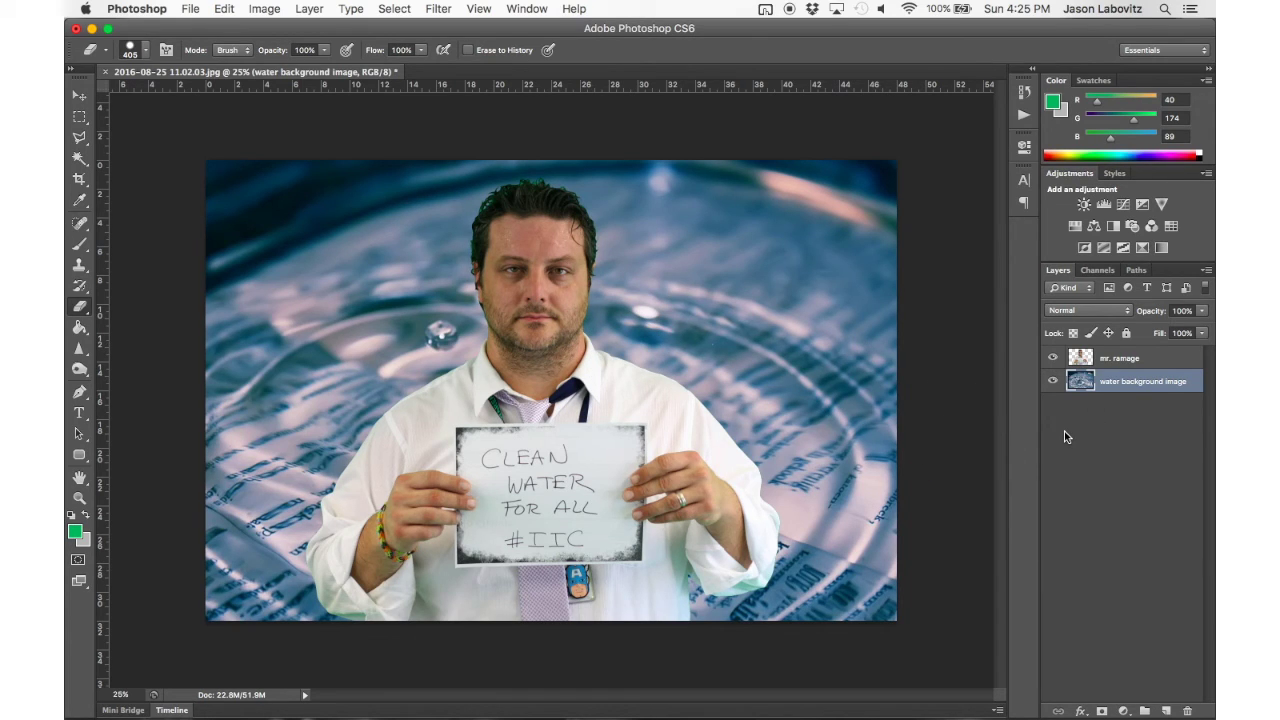
Duplicate mr. ramage, invert the copy, and set it to Overlay at 20% opacity
left_click(1089, 366)
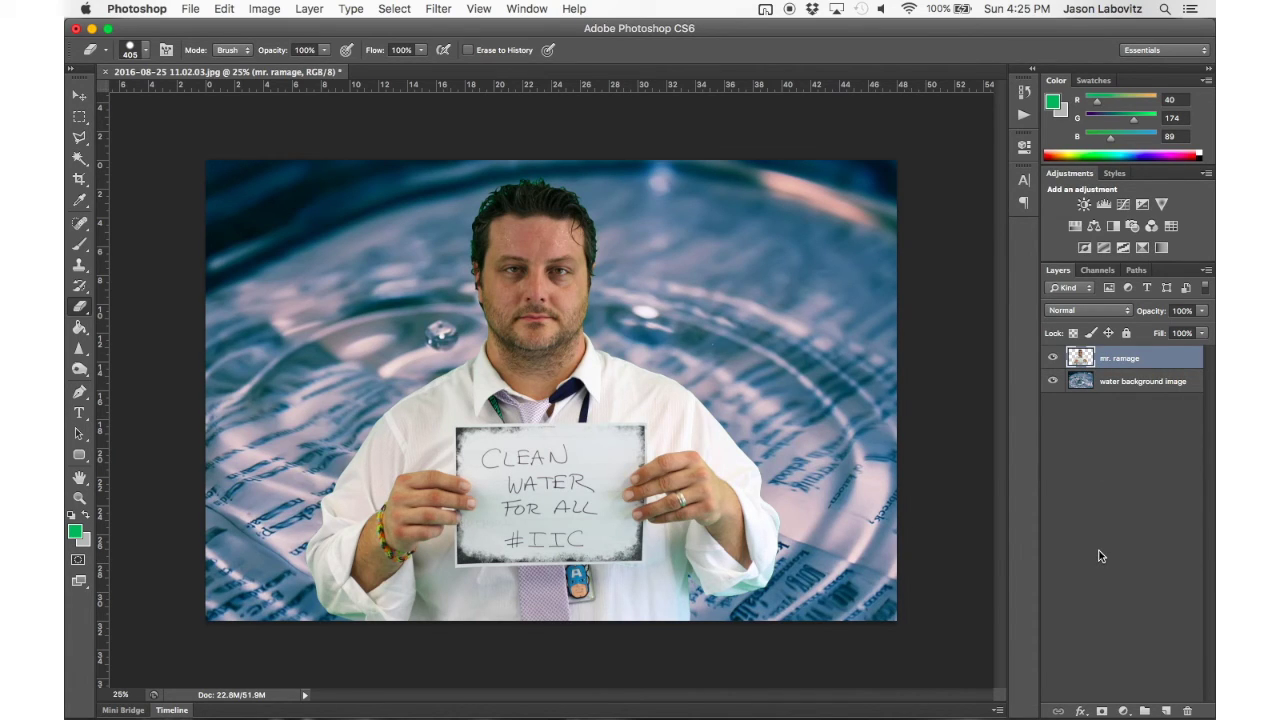
key("super+j")
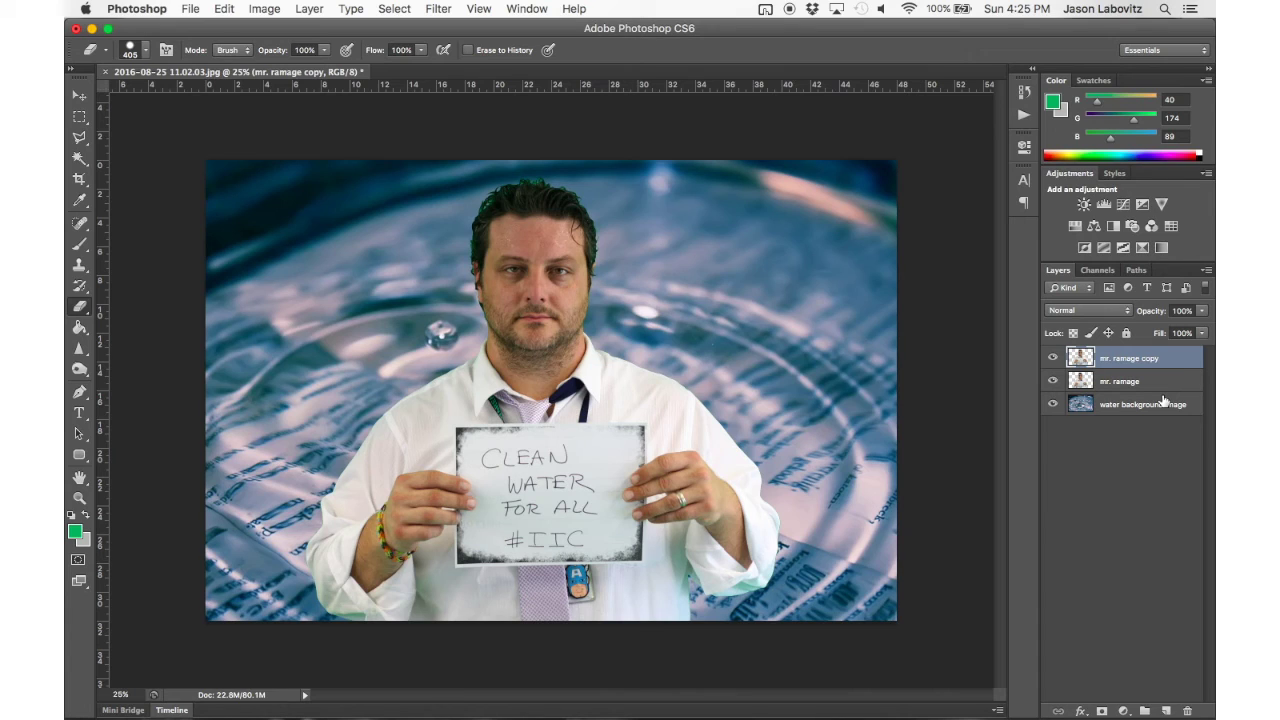
key("super+i")
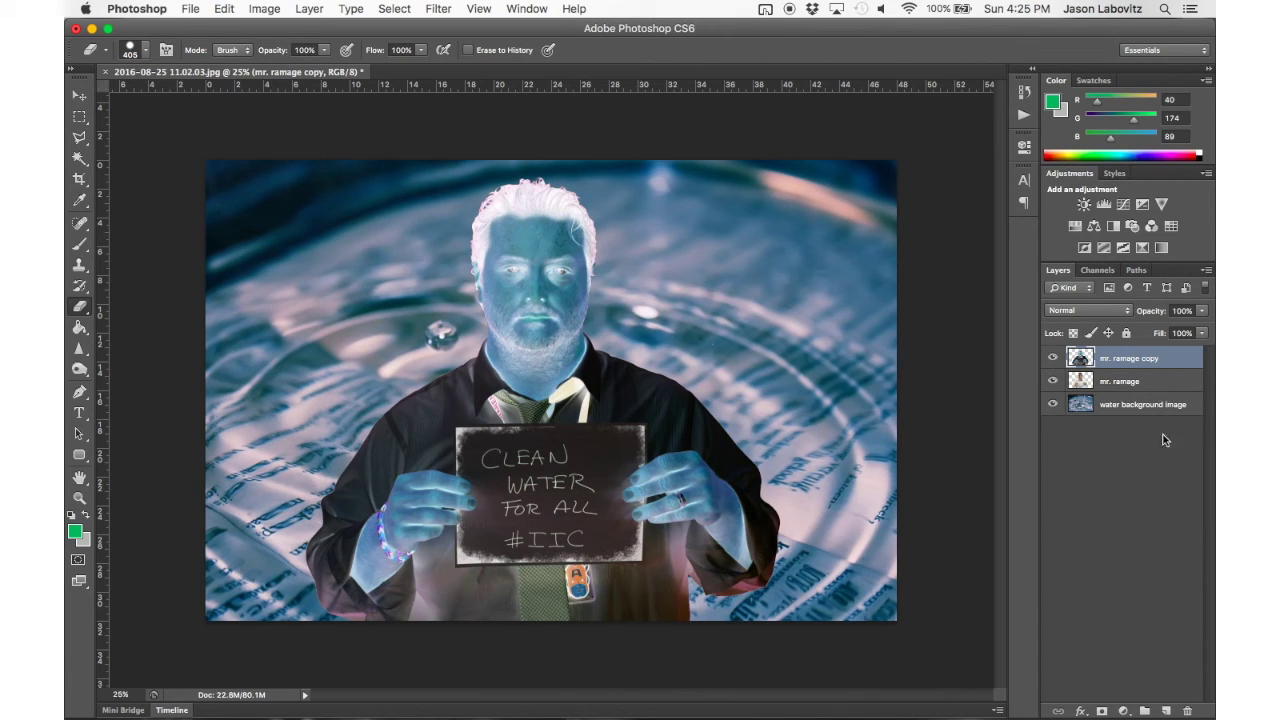
left_click(1099, 316)
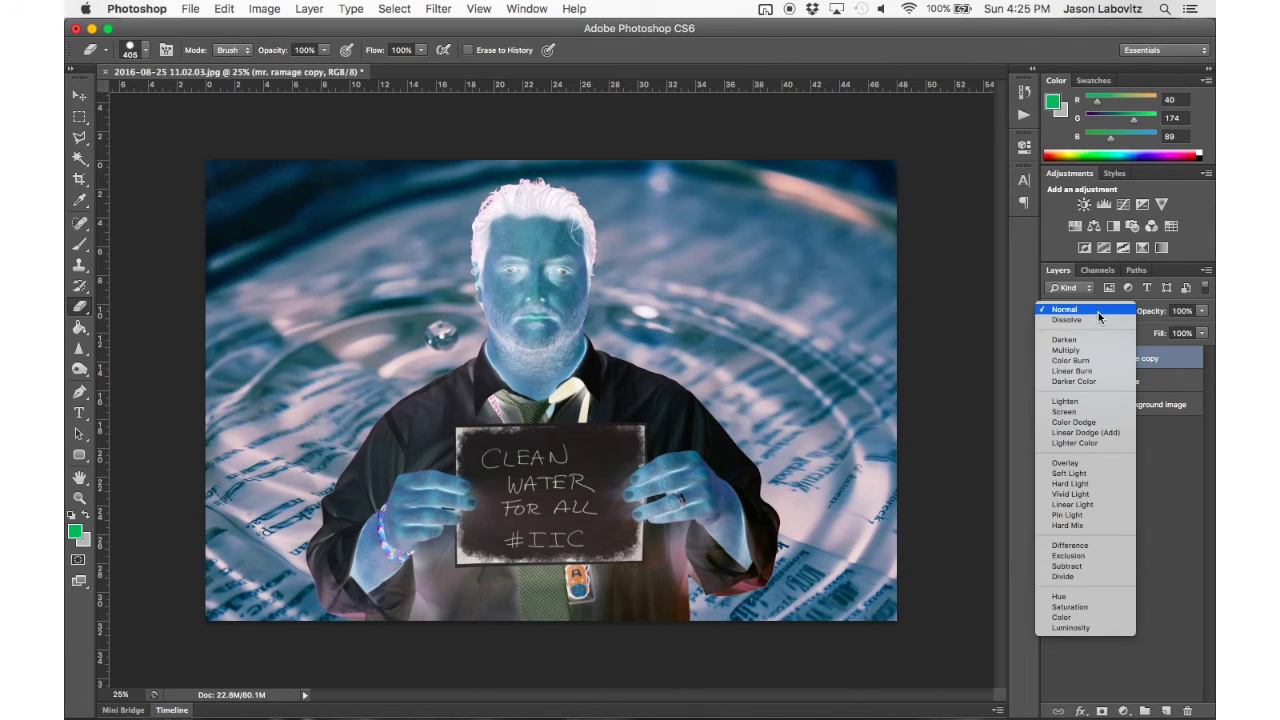
left_click(1070, 463)
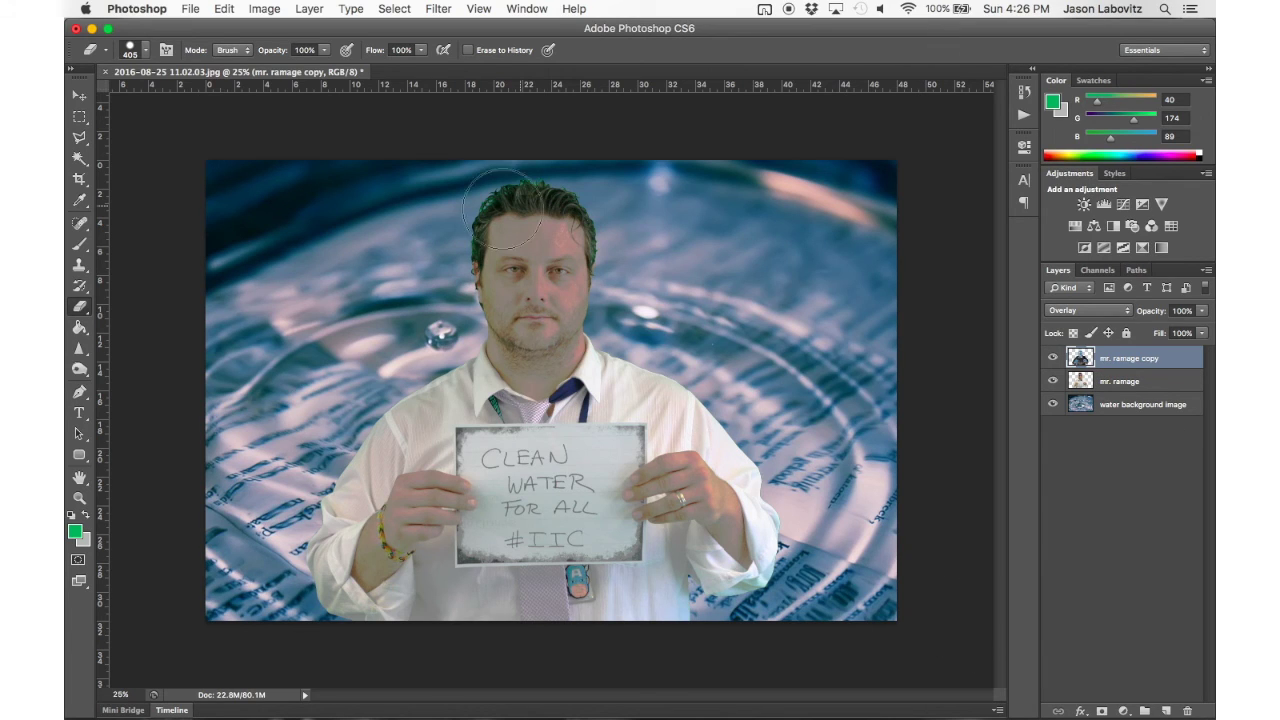
left_click(1200, 312)
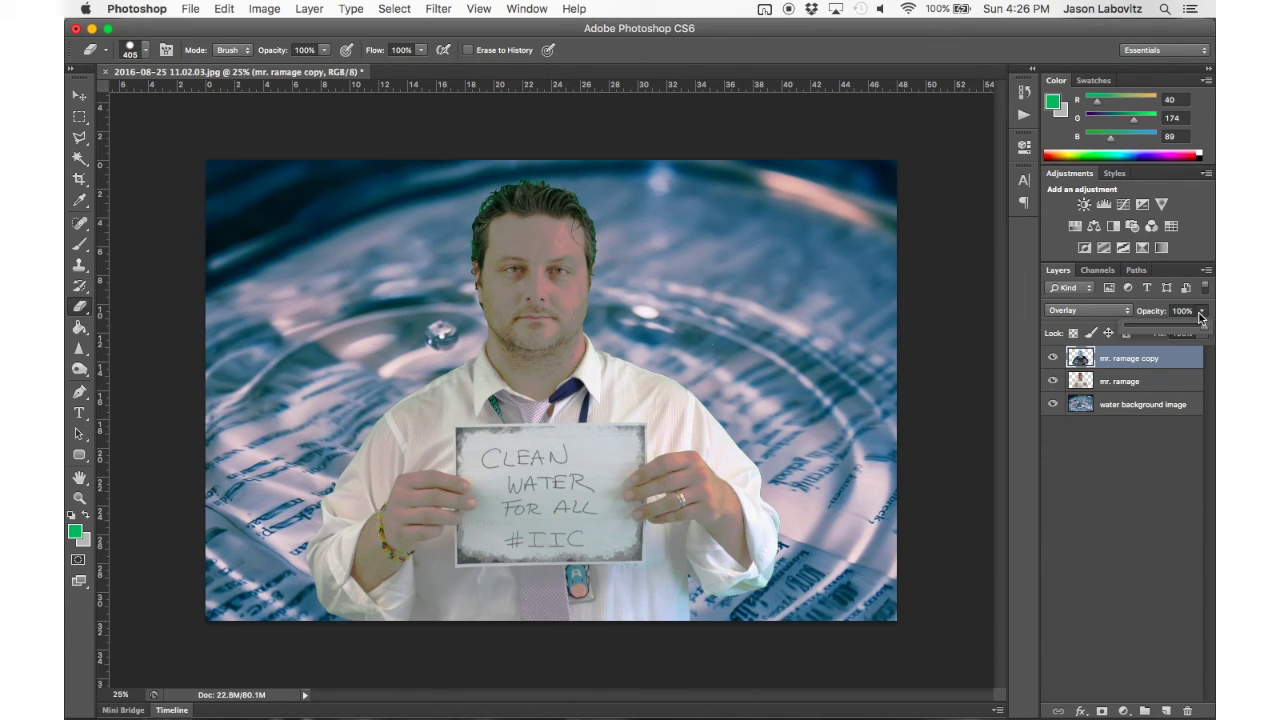
left_click_drag(1201, 331, 1142, 331)
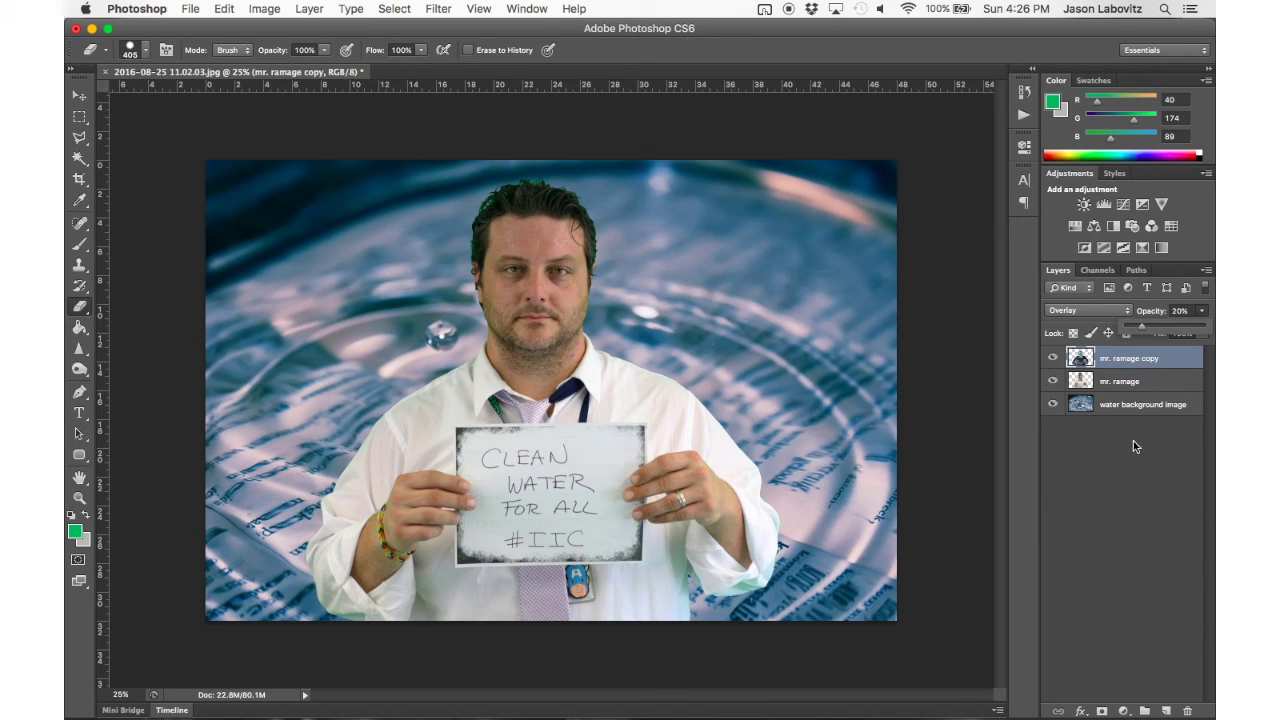
left_click(1129, 465)
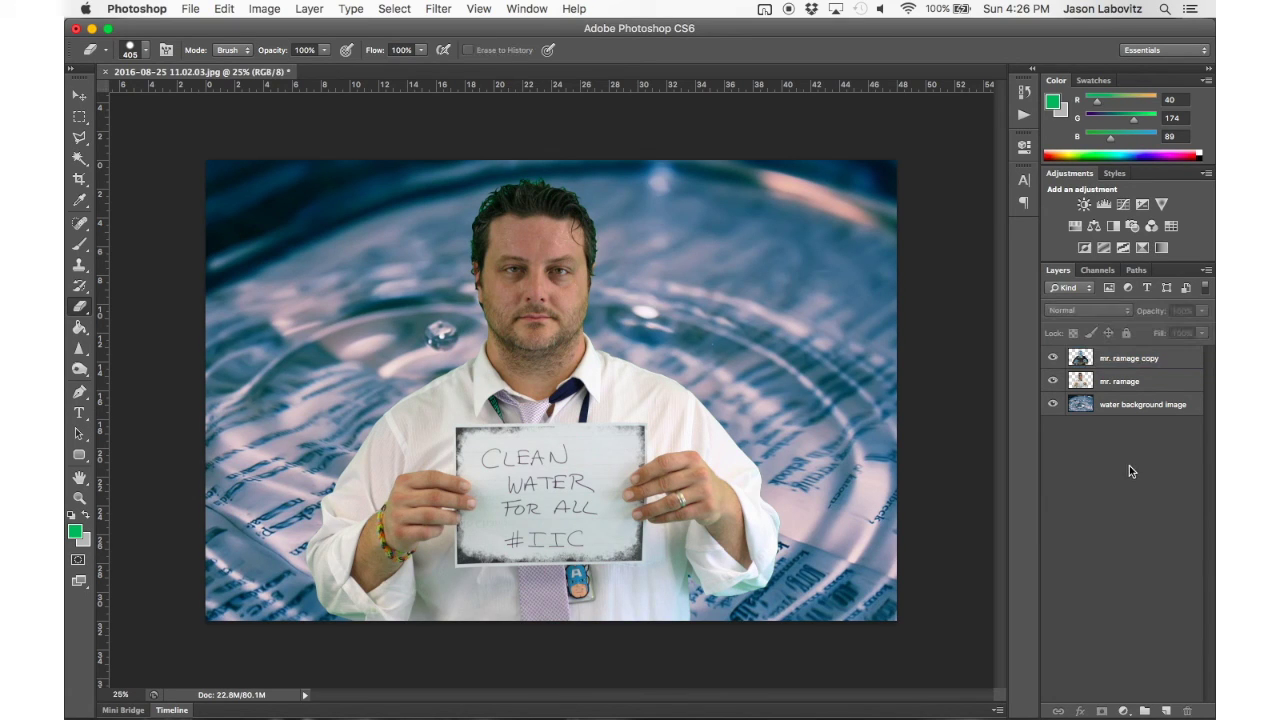
Toggle the inverted mr. ramage copy to compare the tint, then lower its opacity to 10%
left_click(1052, 359)
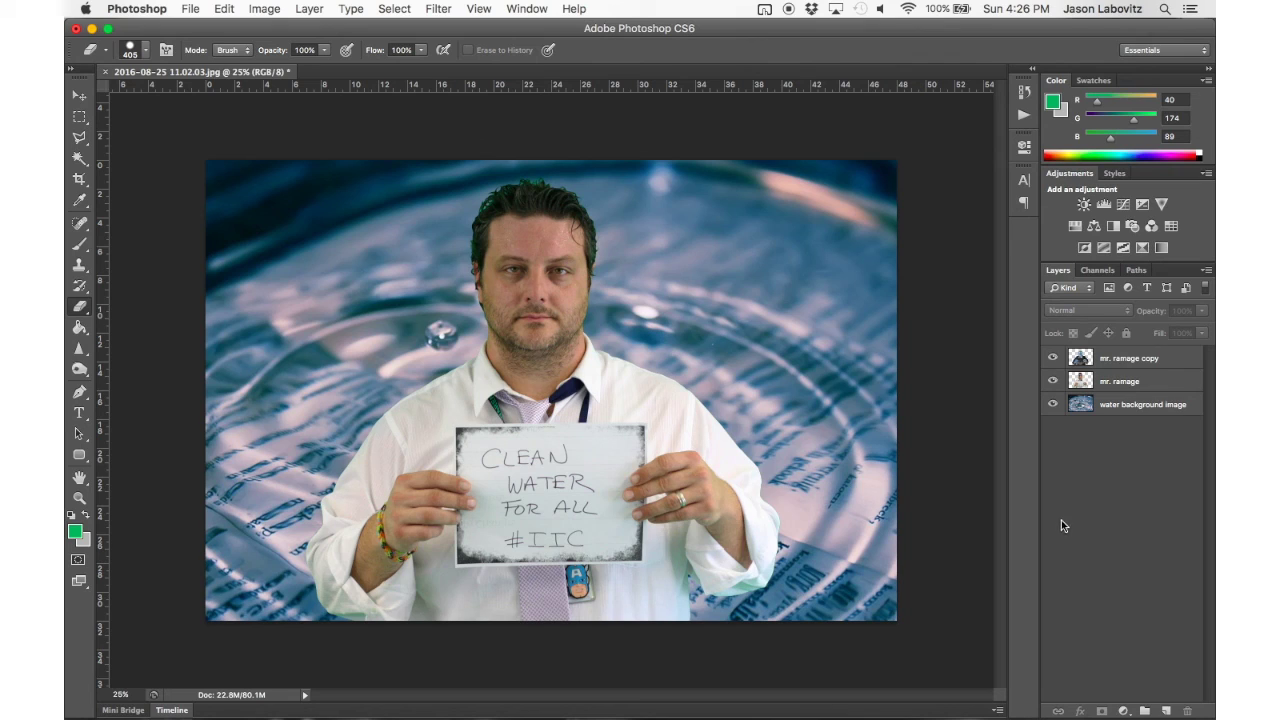
left_click(1124, 364)
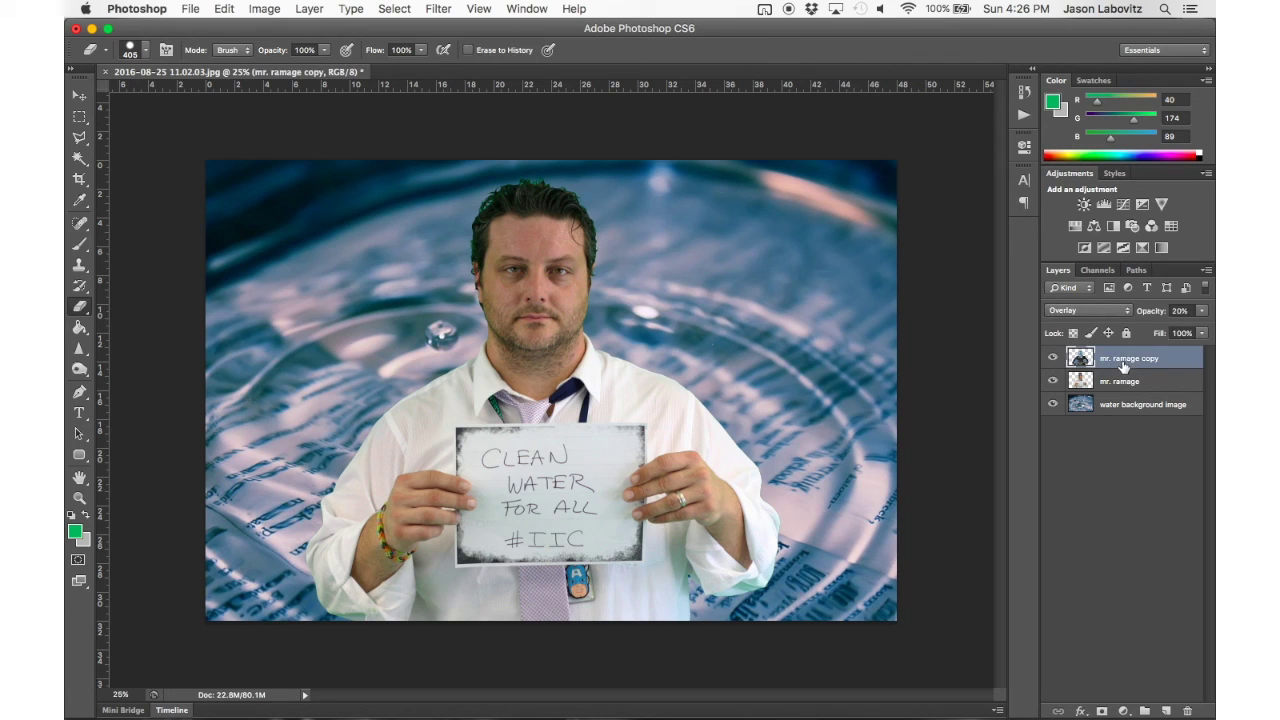
left_click(1202, 310)
left_click(1108, 458)
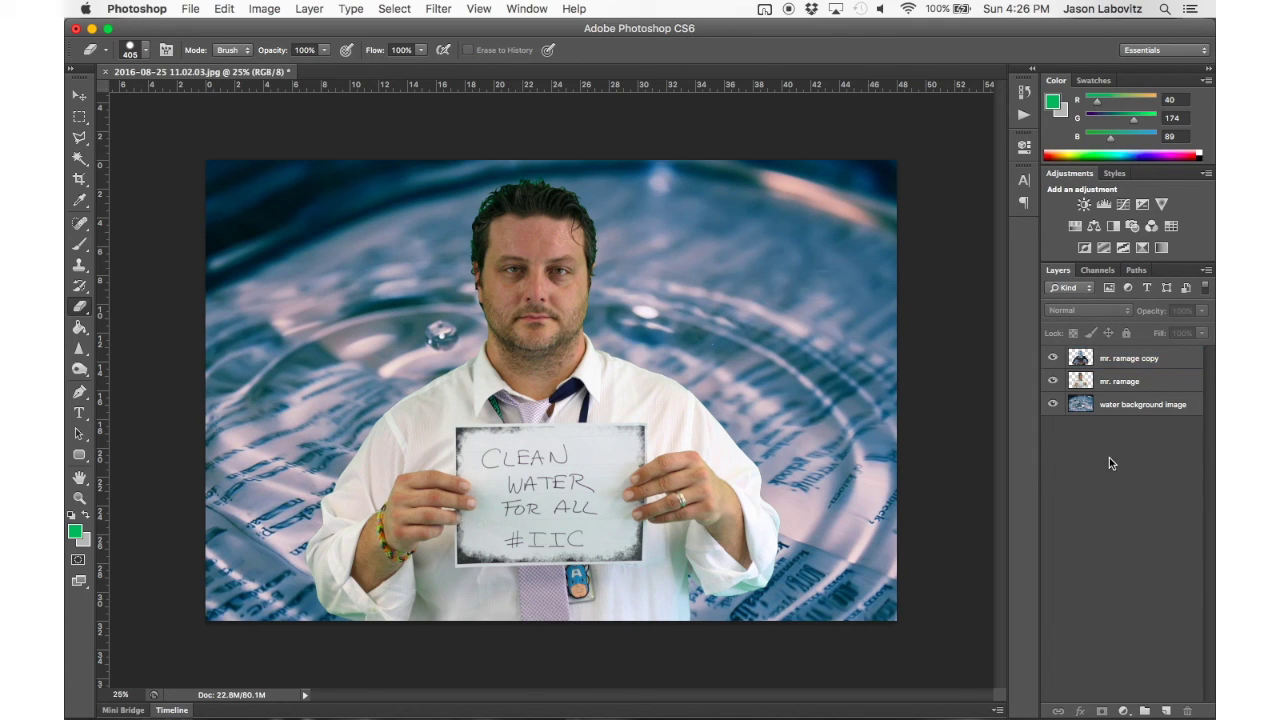
left_click(1122, 362)
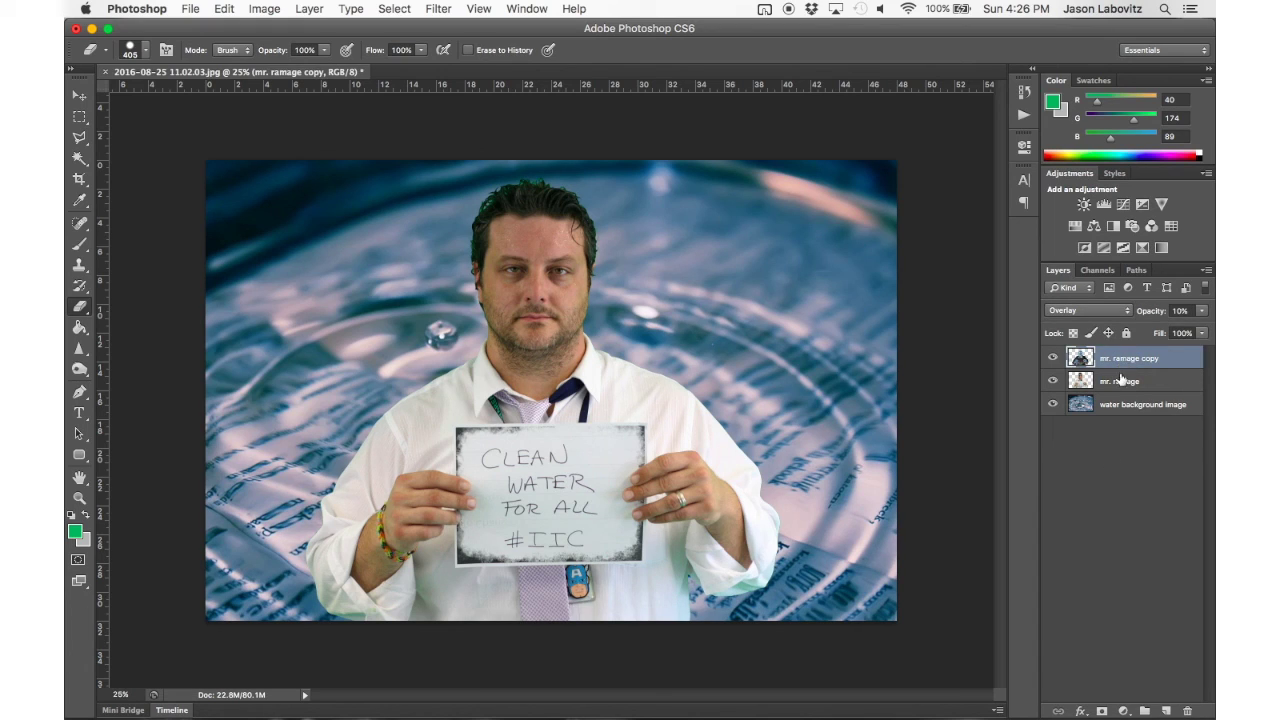